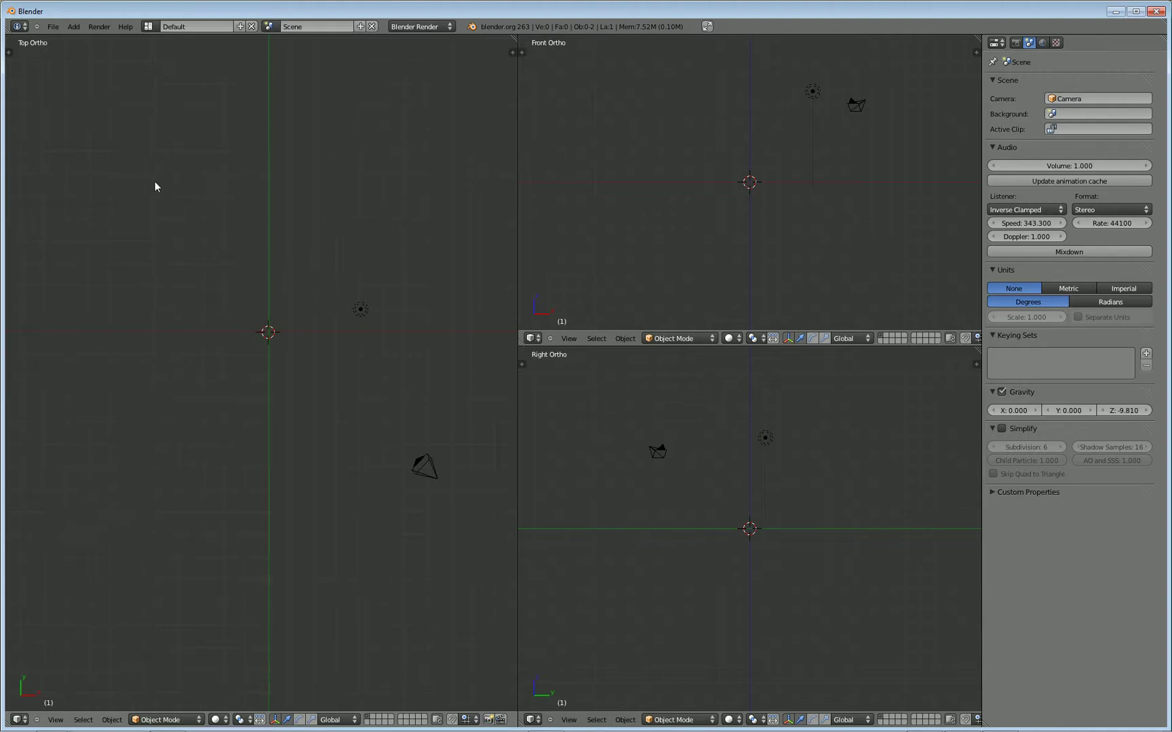
Step: Confirm the MakeHuman (.mhx) add-on is ticked under Import-Export, then save the user settings
left_click(55, 30)
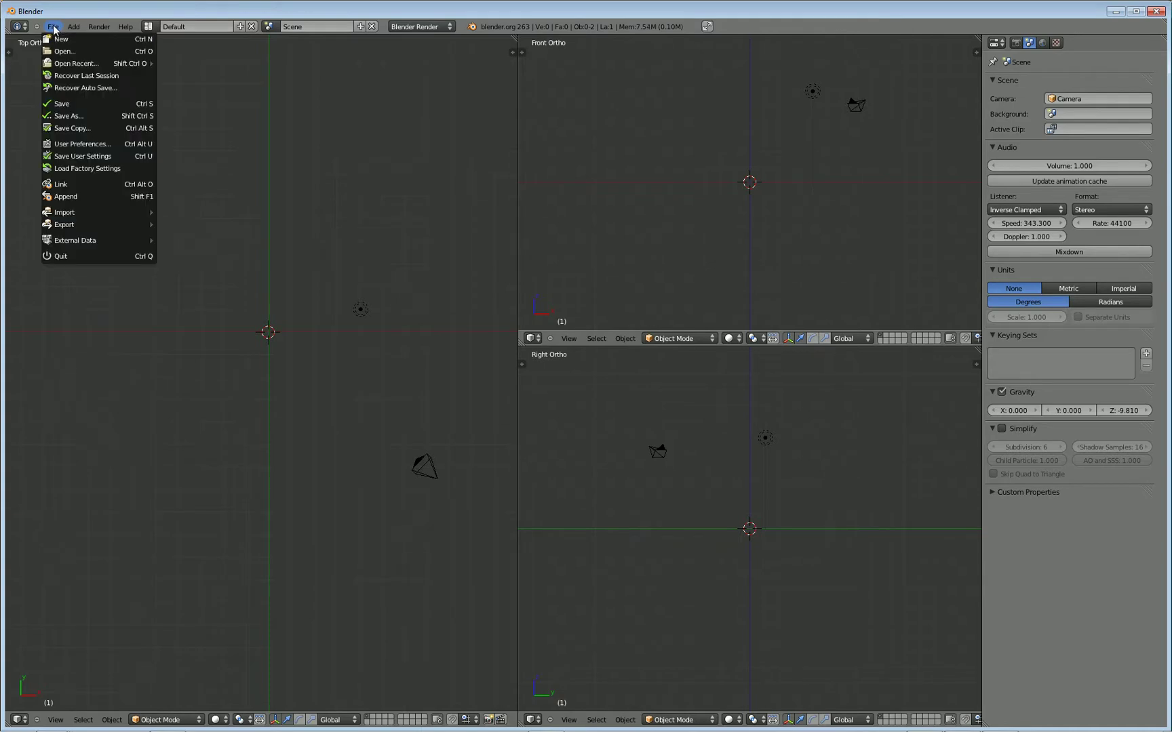
left_click(82, 145)
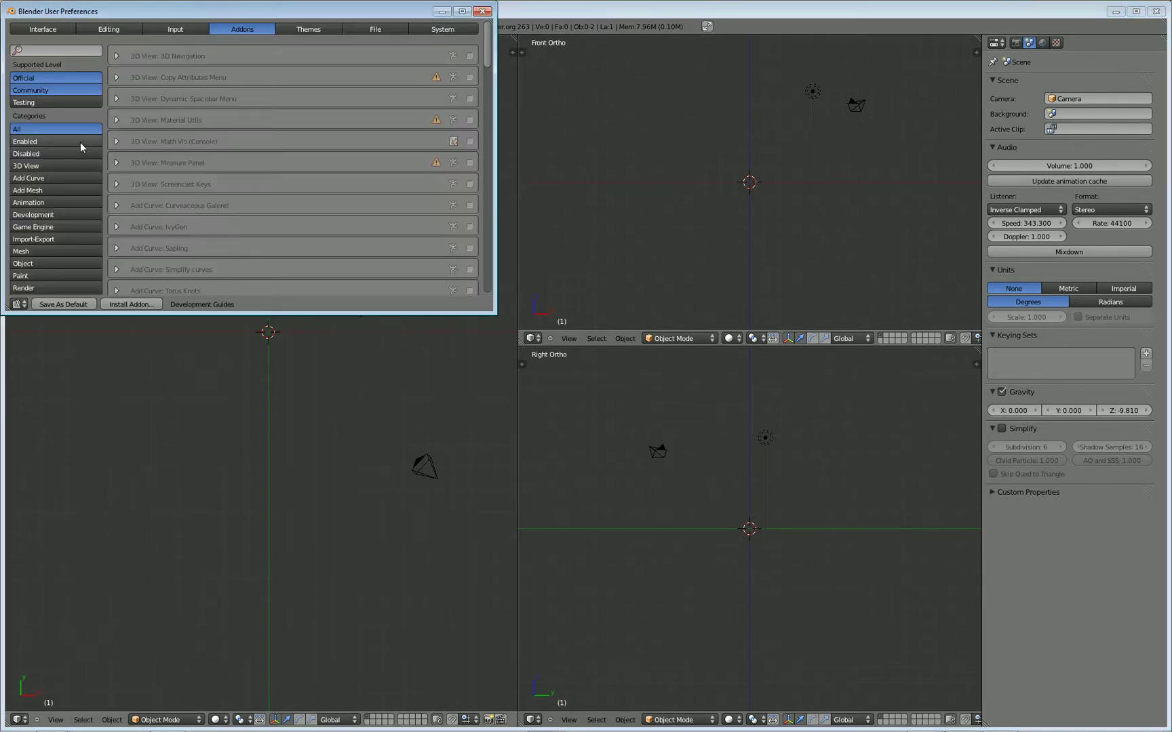
left_click(37, 238)
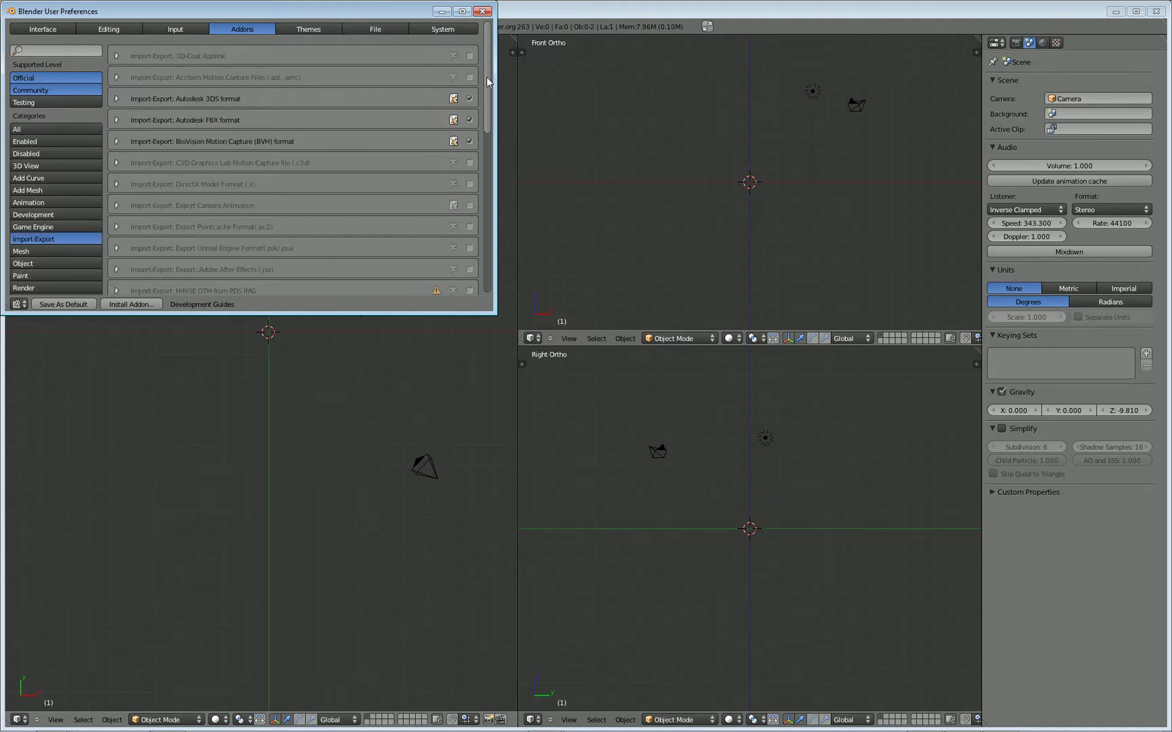
left_click_drag(487, 78, 483, 236)
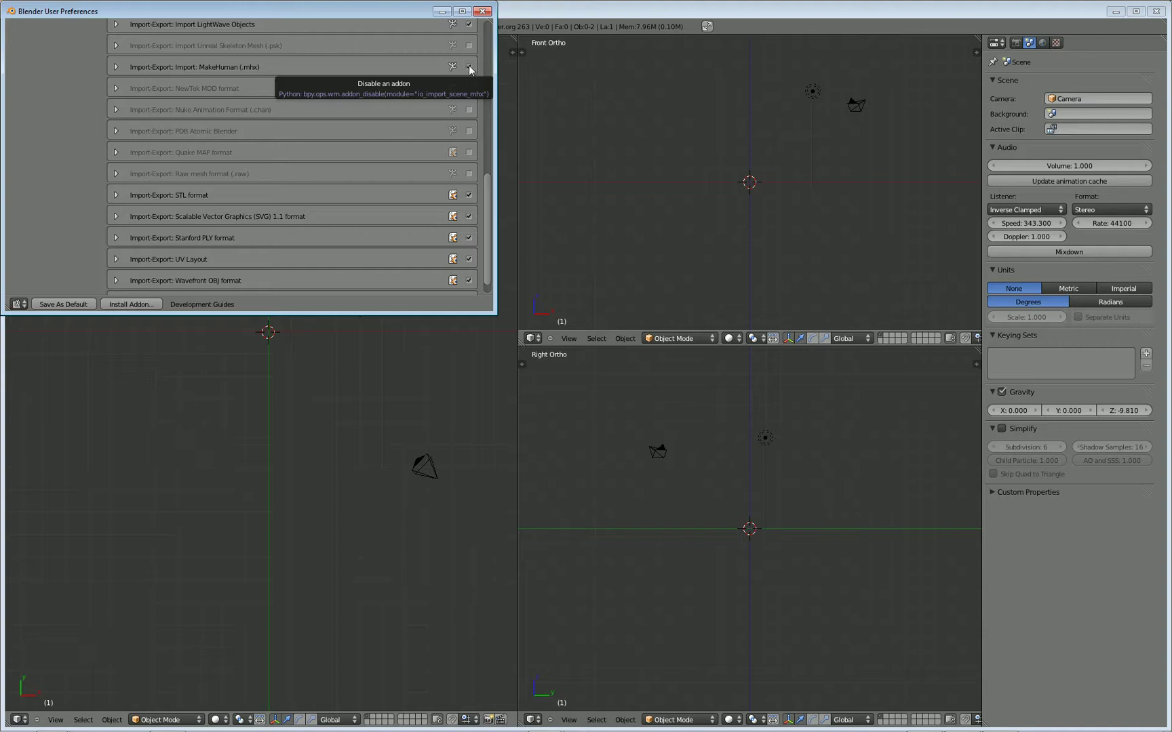
left_click(485, 12)
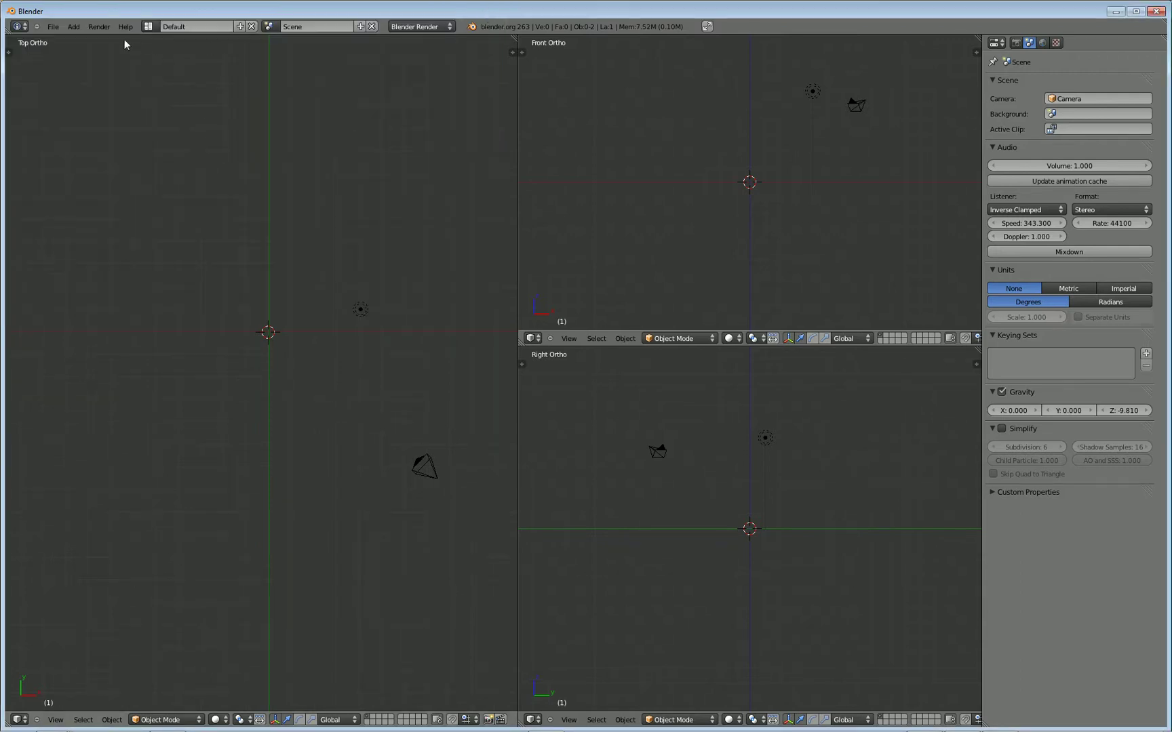
left_click(52, 28)
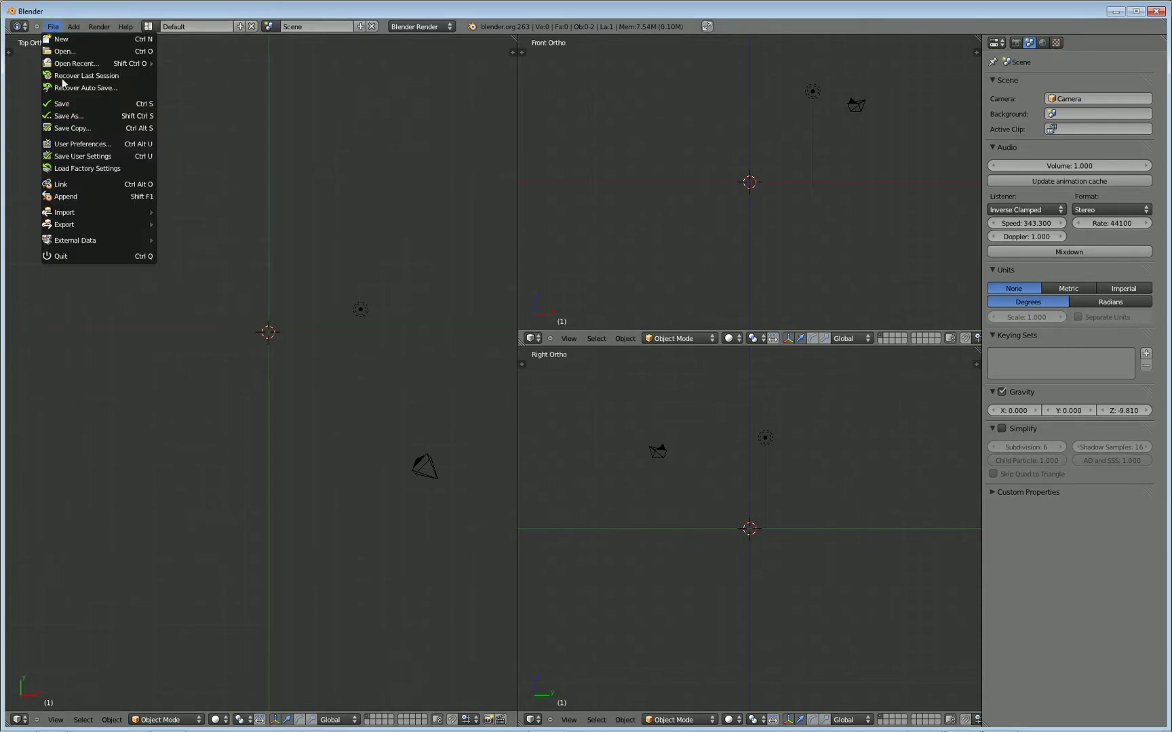
left_click(96, 158)
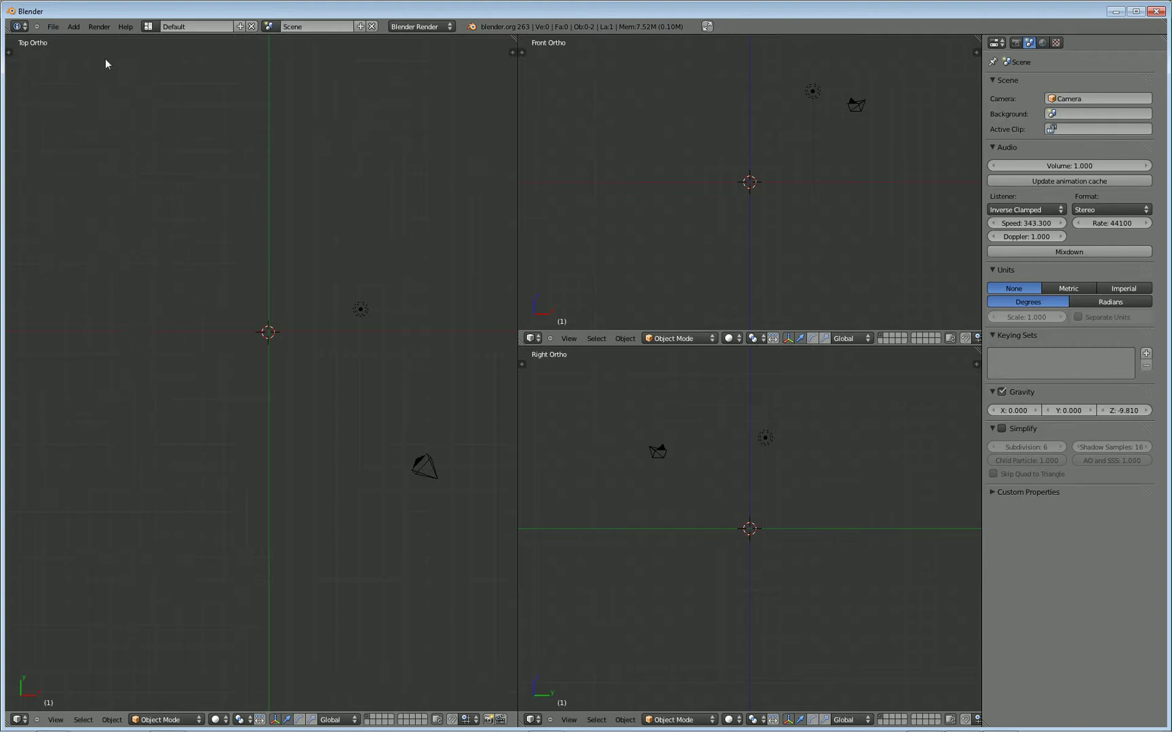
Step: Choose mh_character.mhx from the mh_character folder for MakeHuman import, then open Explorer's recent-folders list
left_click(52, 28)
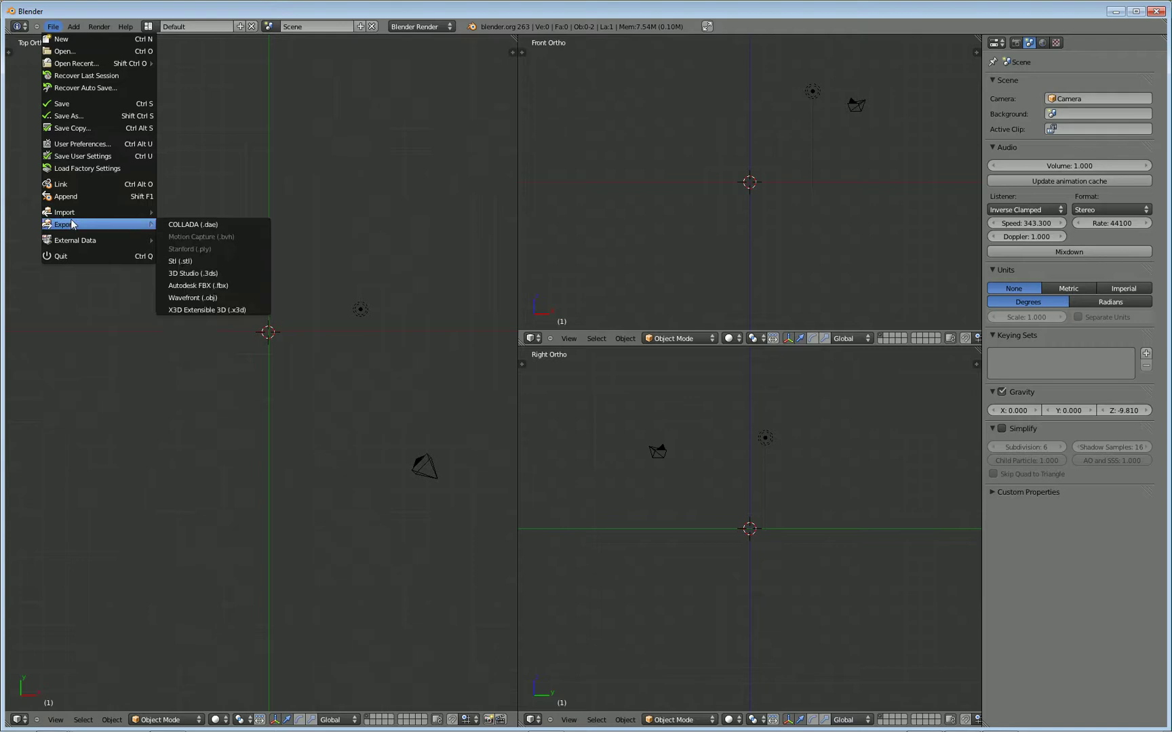
mouse_move(101, 216)
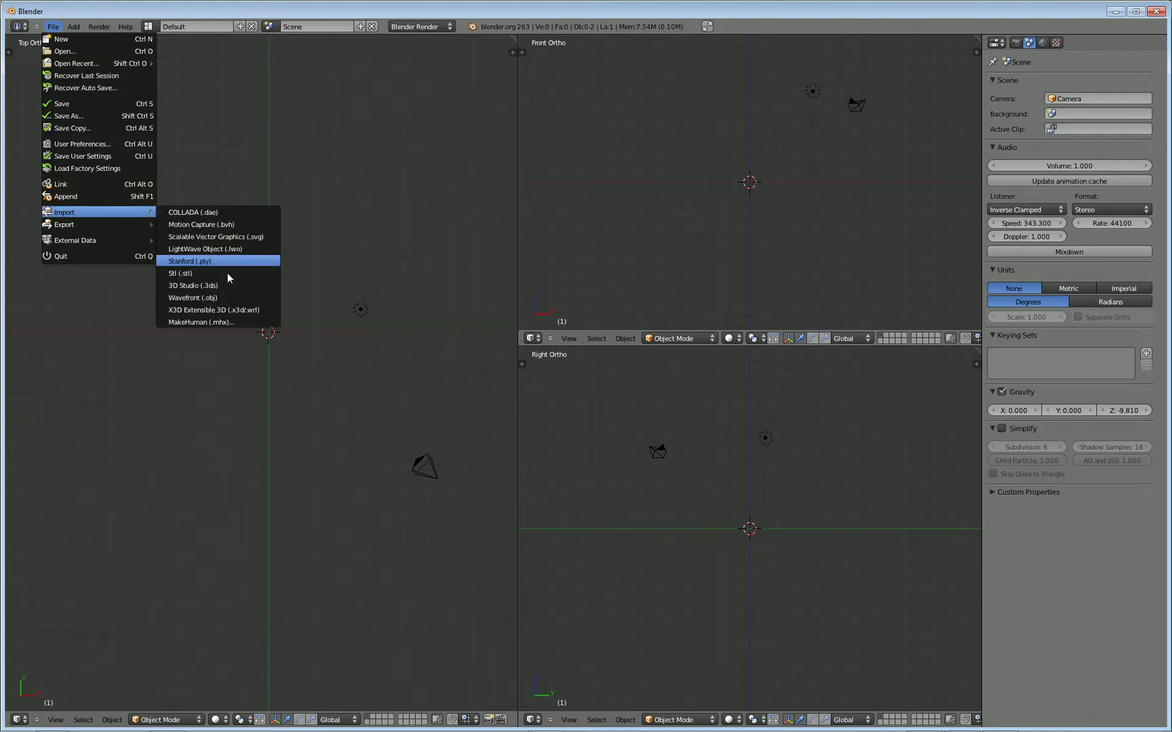
left_click(209, 323)
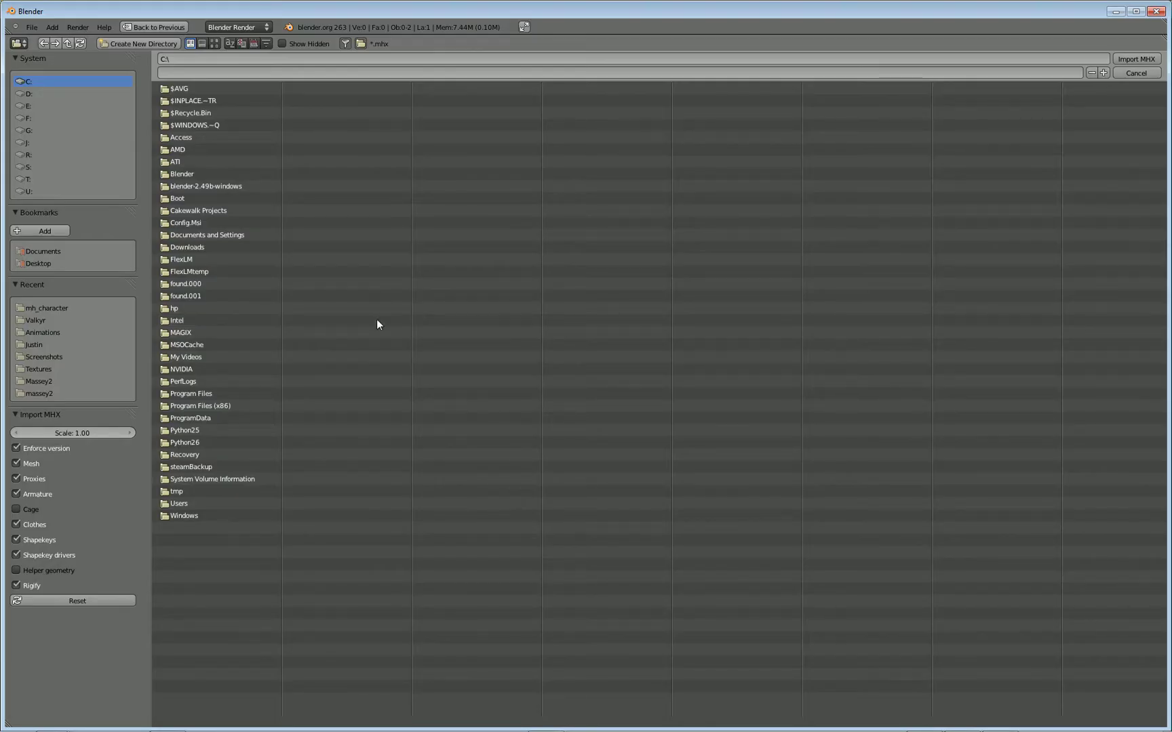
left_click(45, 308)
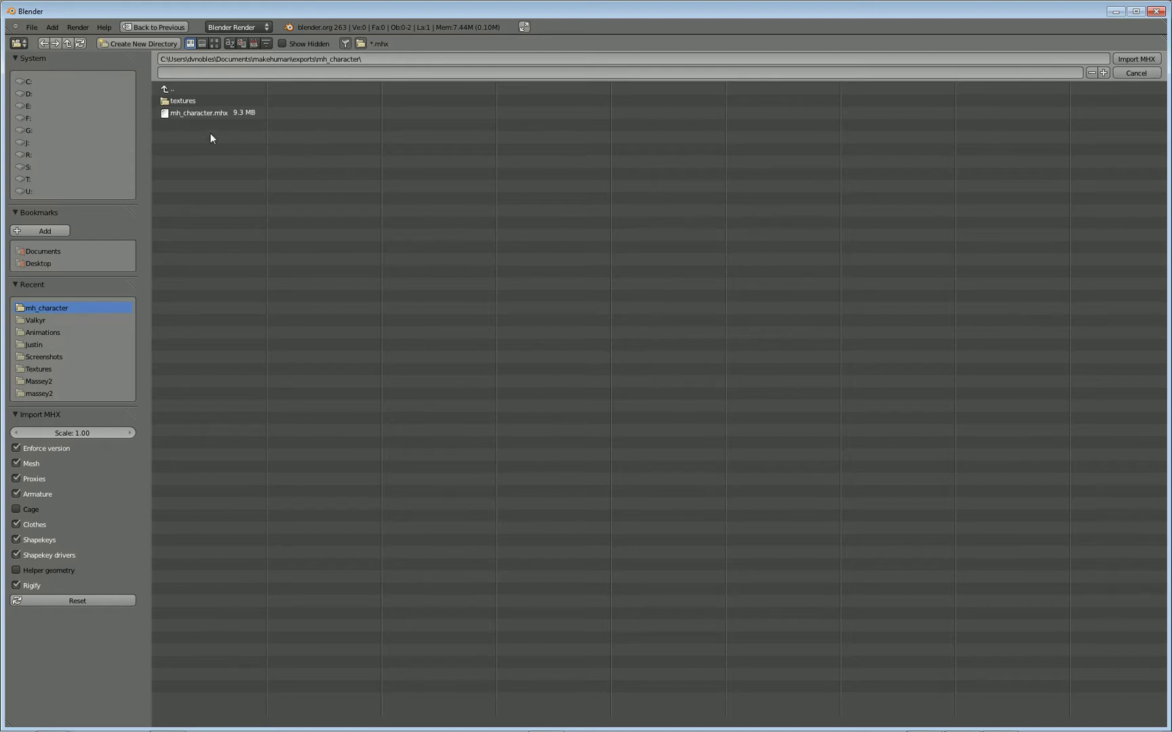
left_click(198, 114)
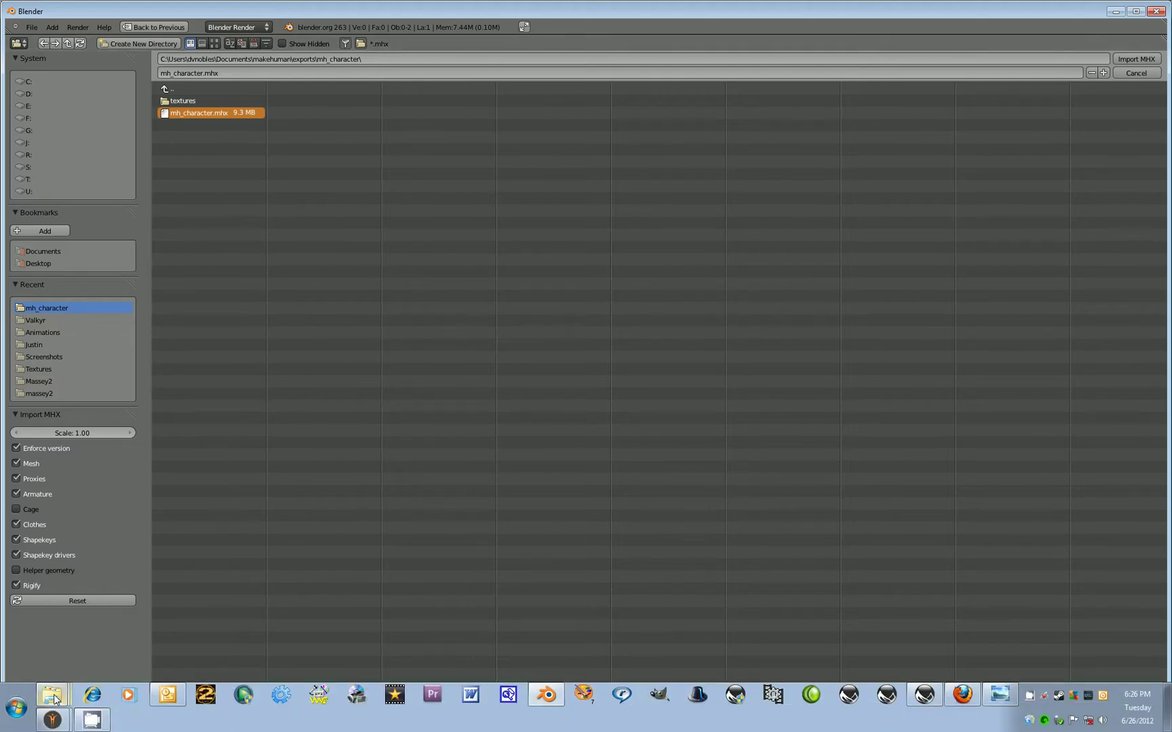
left_click(54, 700)
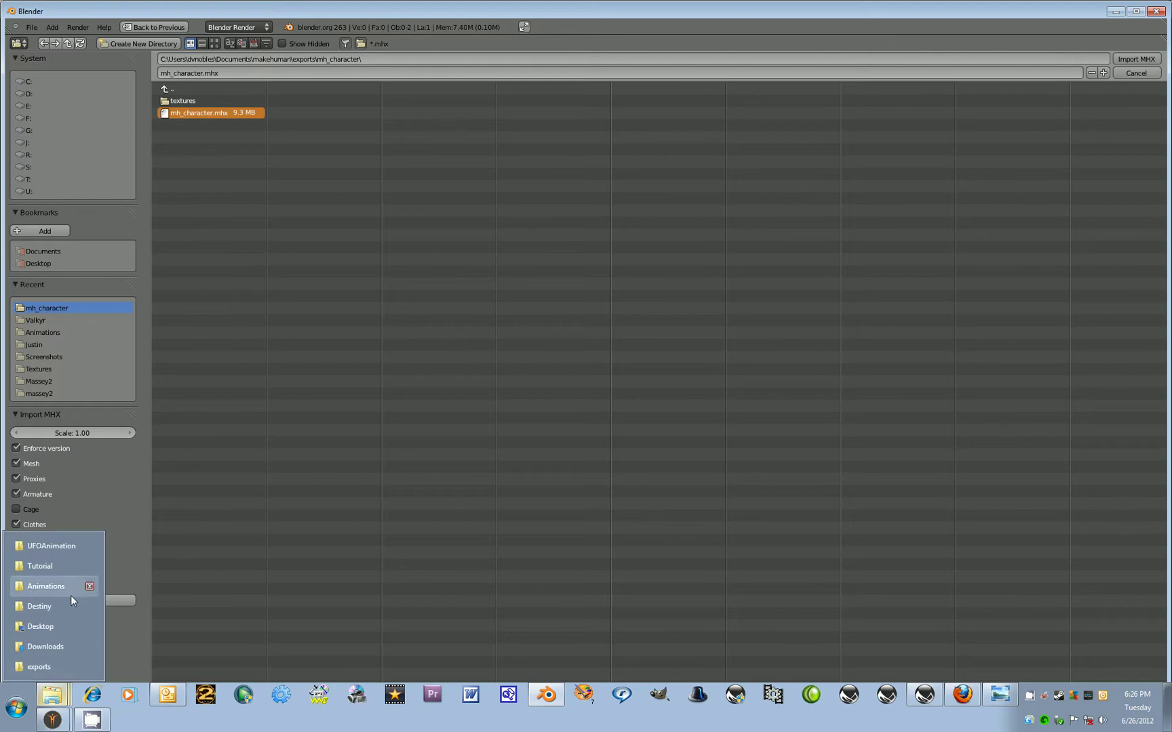
Step: Open the exports folder in Explorer, view the mh_character folder, and collapse My Documents
left_click(46, 667)
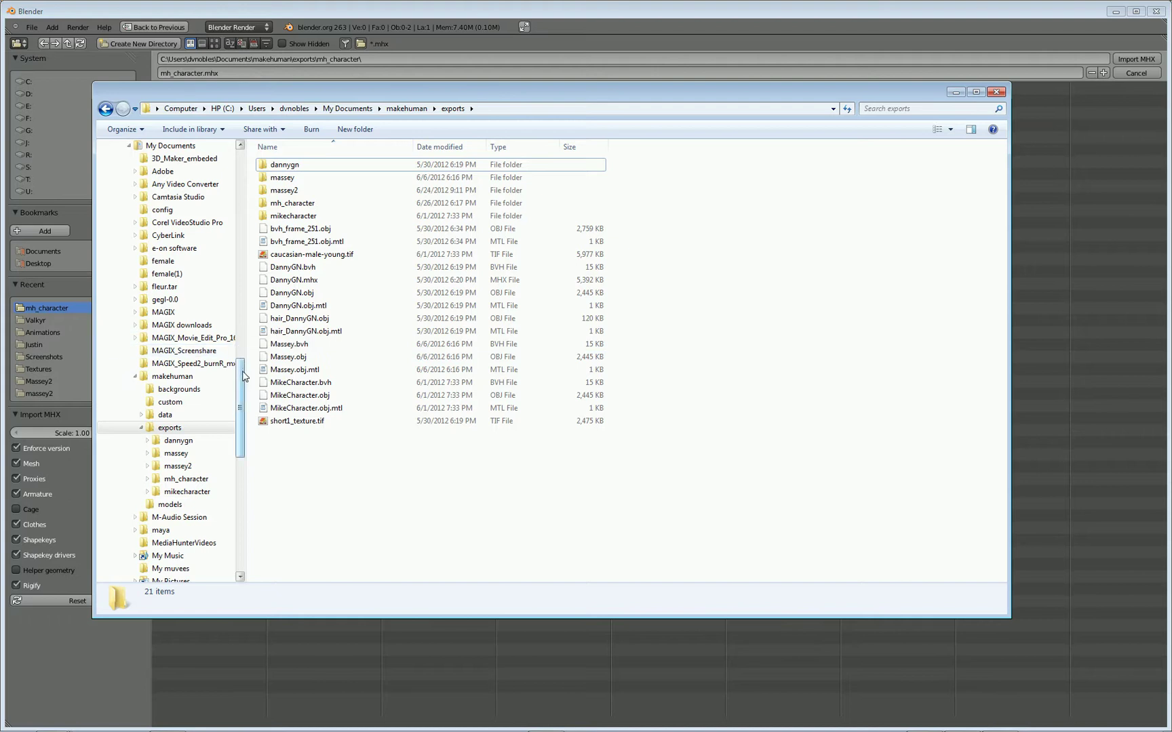
scroll(238, 359, "up", 3)
left_click_drag(238, 363, 238, 353)
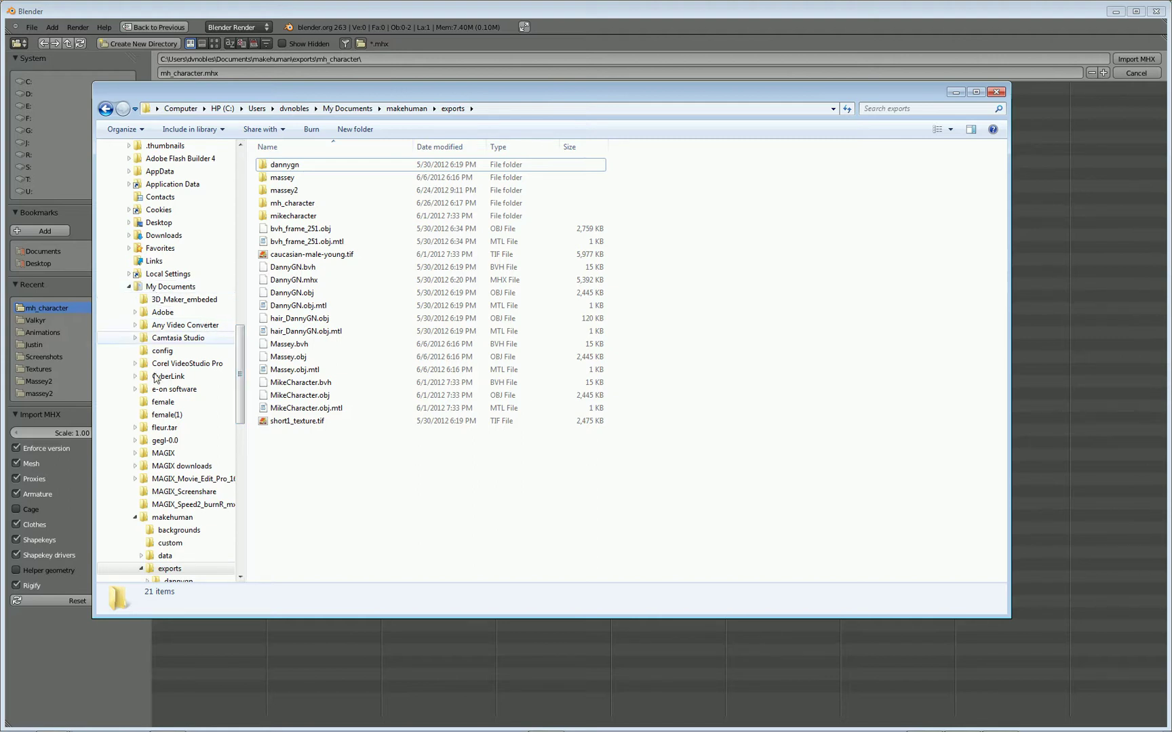
left_click_drag(241, 403, 241, 449)
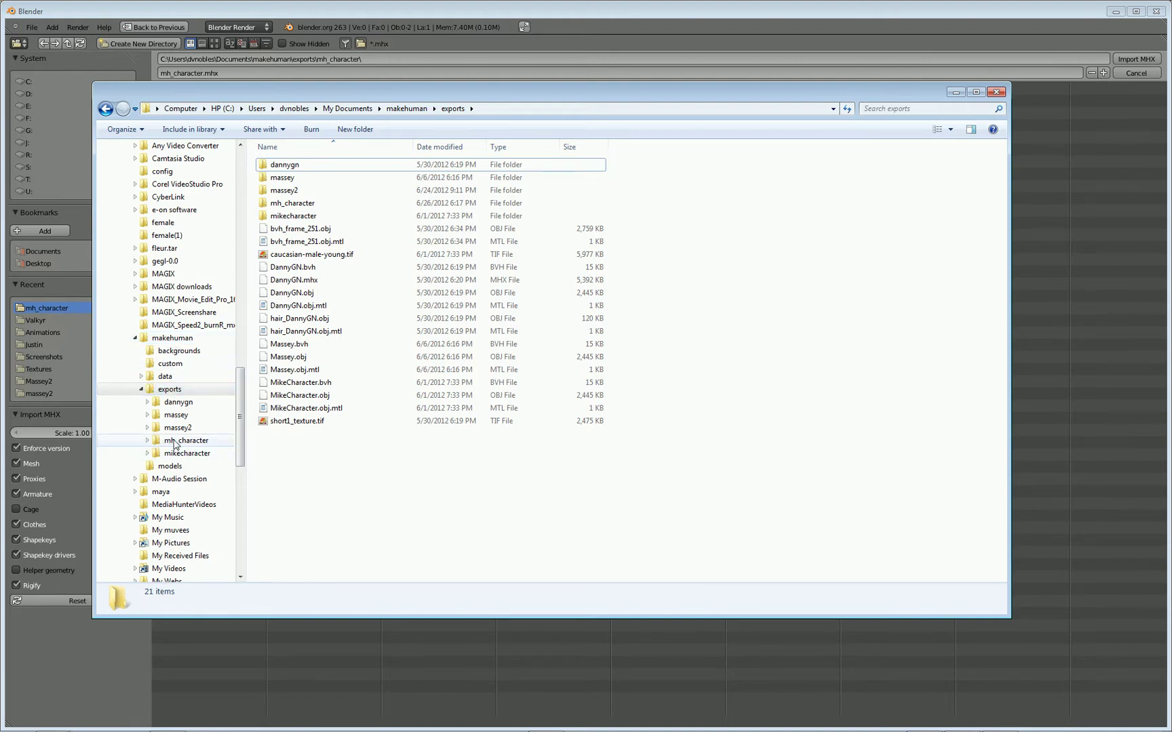
left_click(183, 442)
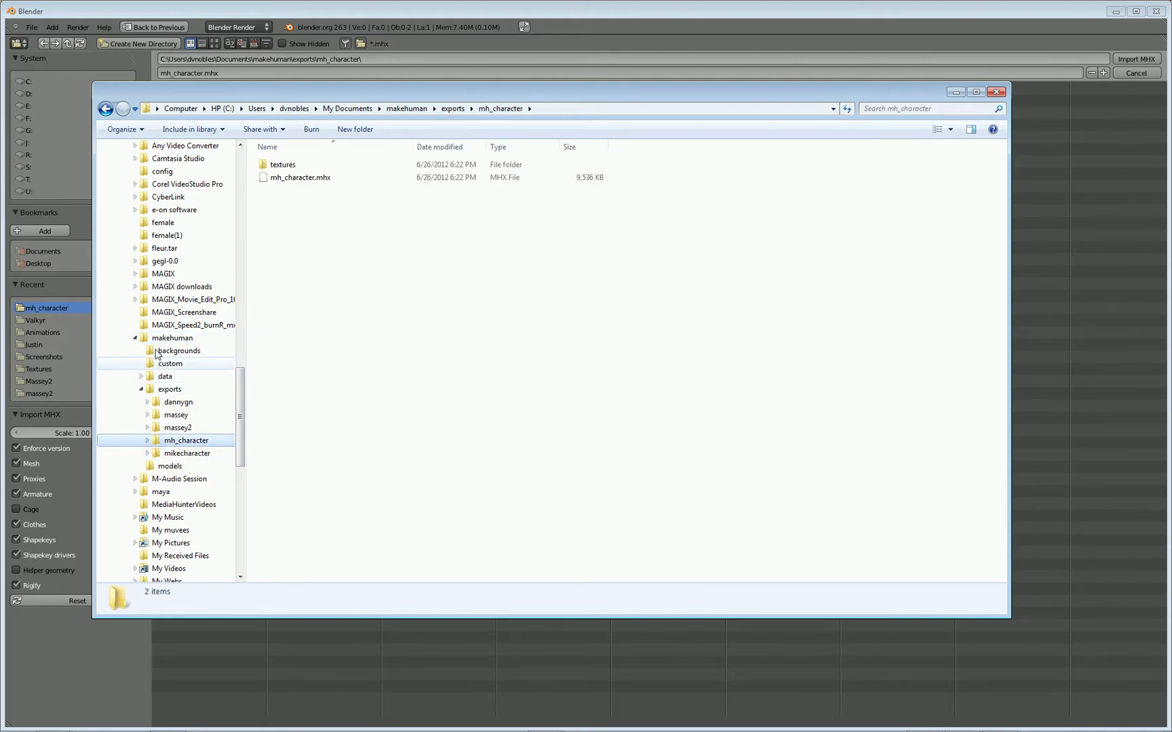
left_click_drag(239, 429, 237, 384)
left_click(129, 273)
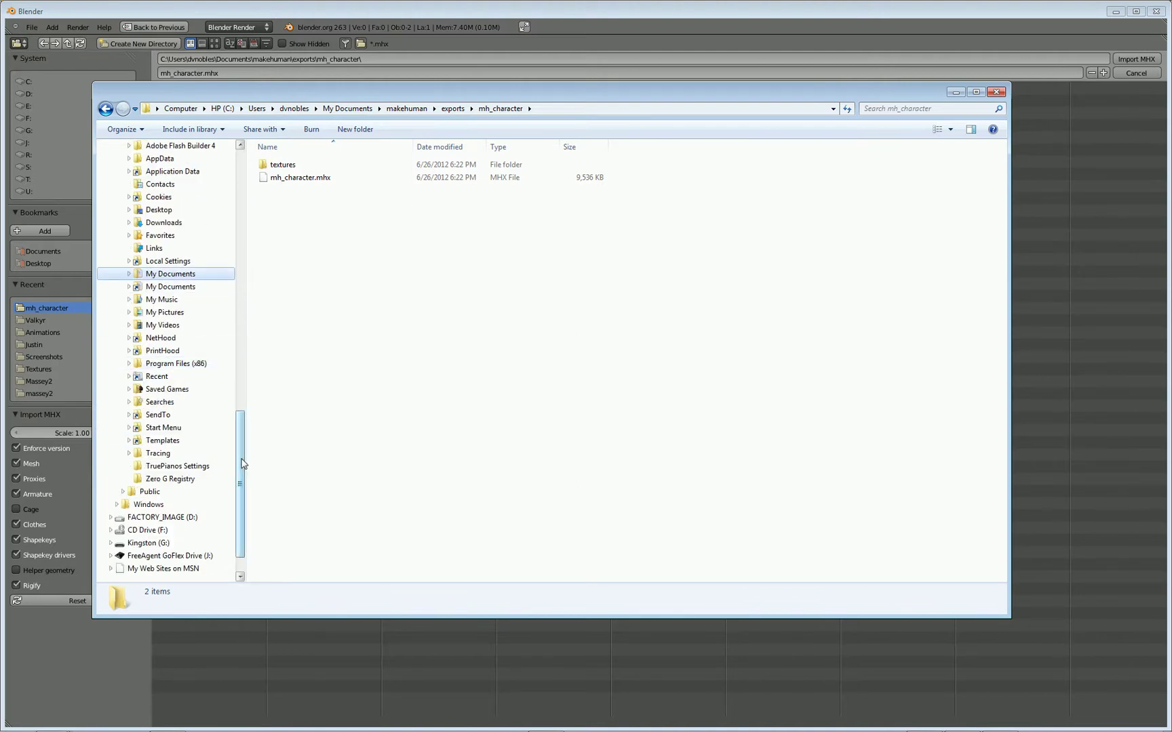
left_click_drag(243, 466, 244, 313)
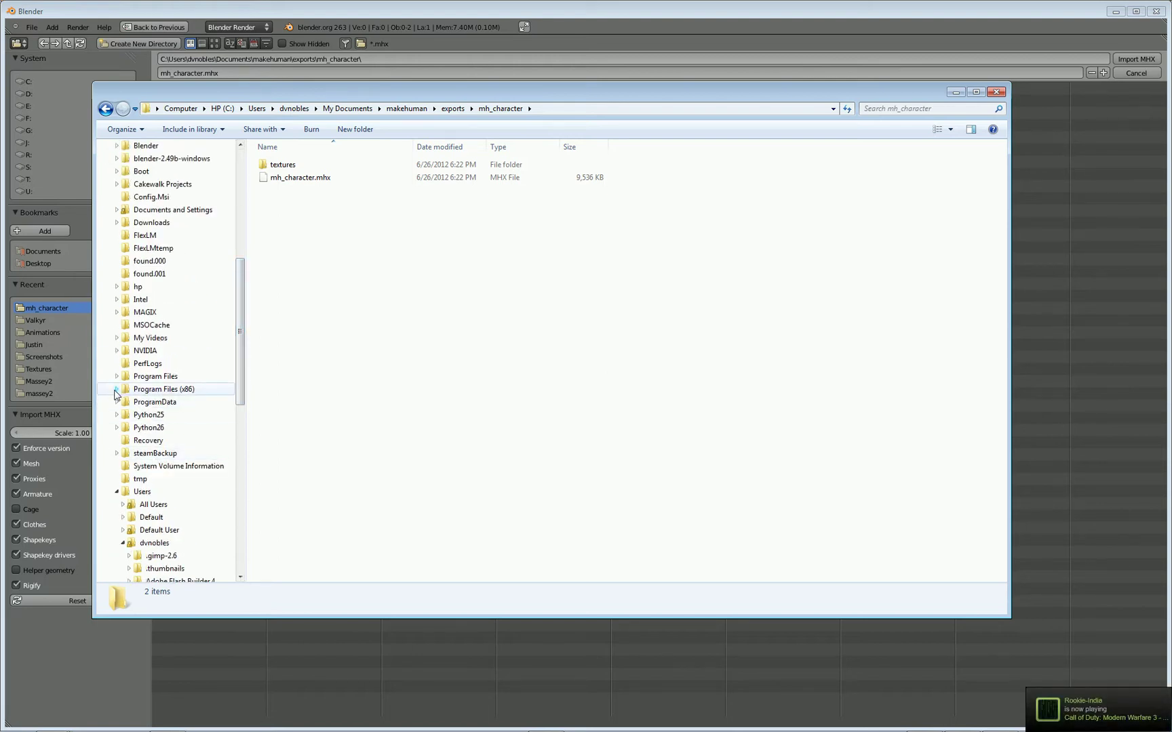
Step: Browse to Program Files (x86) > Makehuman > tools > blender26x > mhx_importer and select io_import_scene_mhx.py
left_click(115, 390)
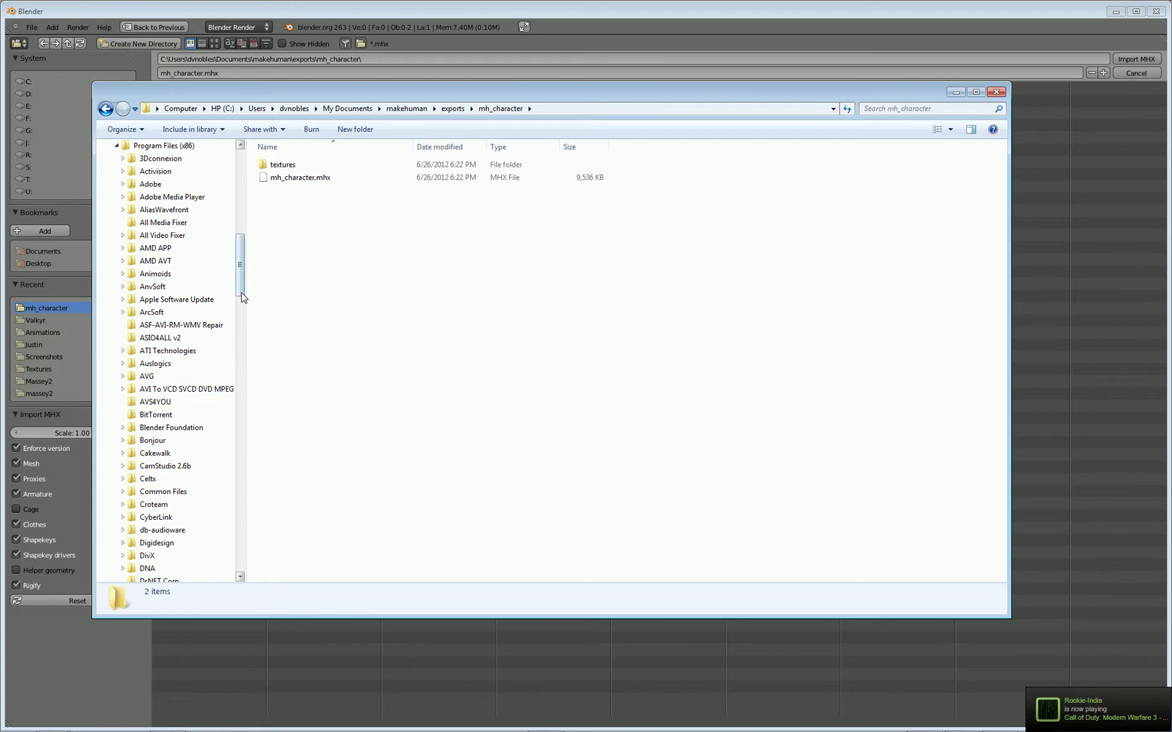
scroll(242, 316, "down", 5)
left_click_drag(242, 326, 243, 373)
left_click(122, 427)
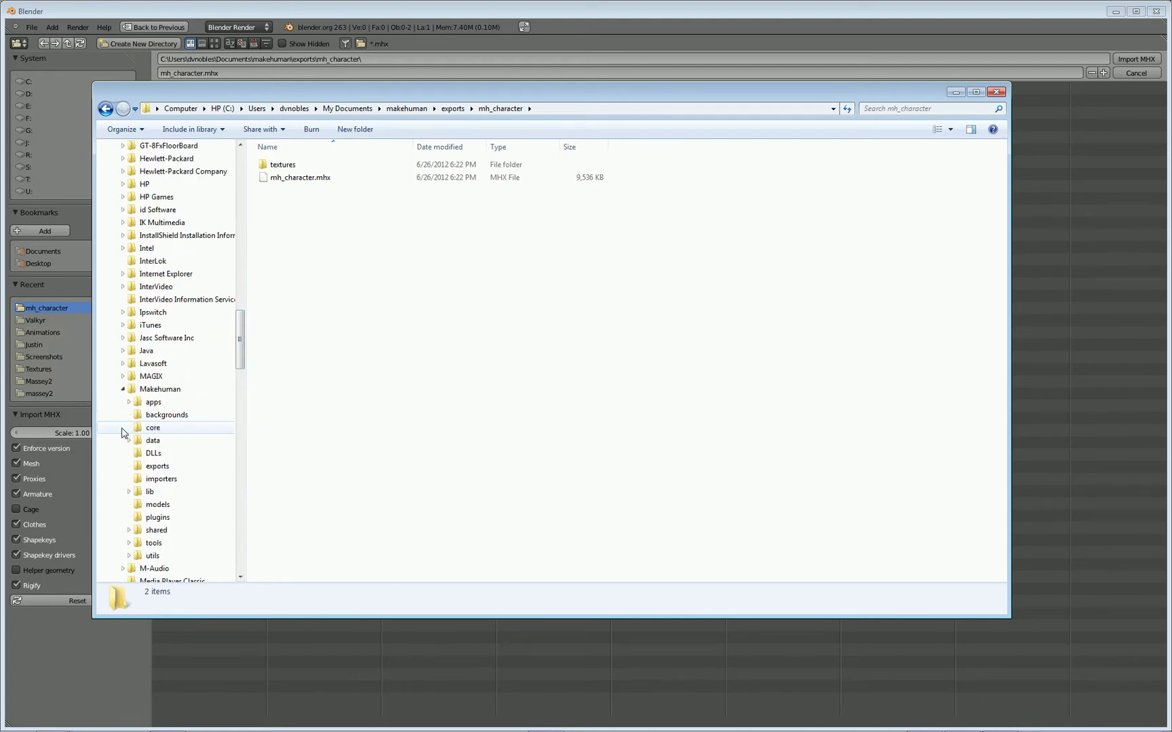
left_click(128, 543)
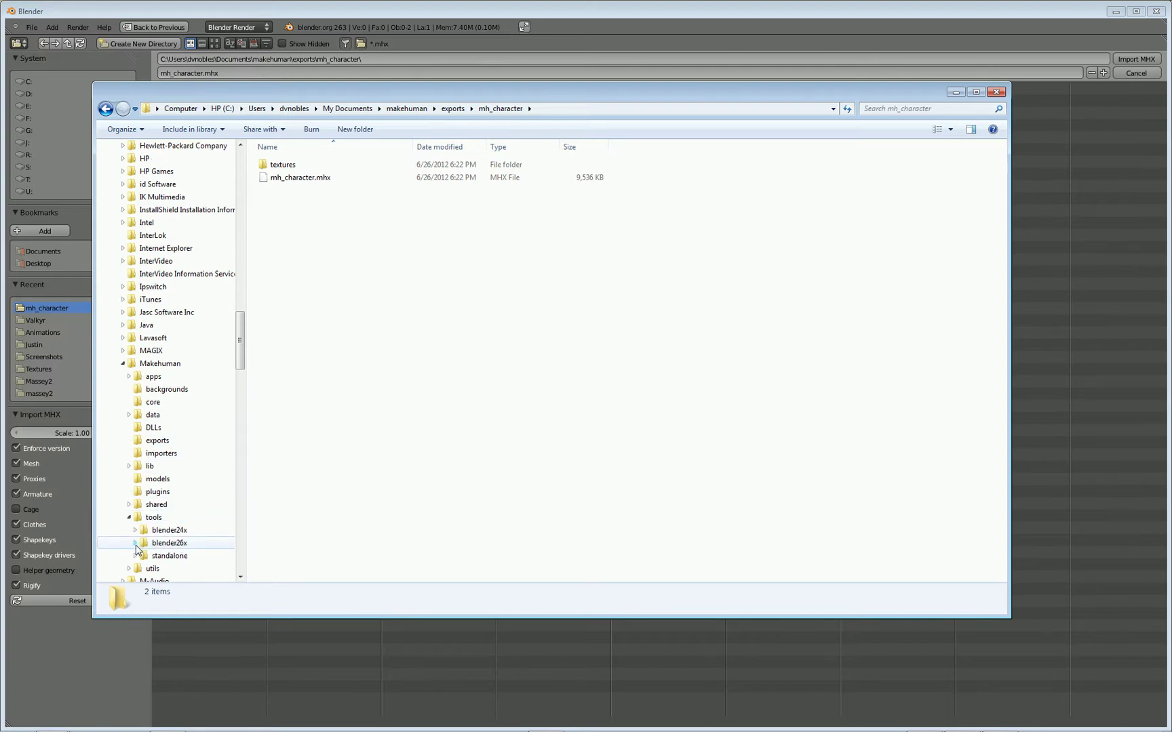
left_click(135, 544)
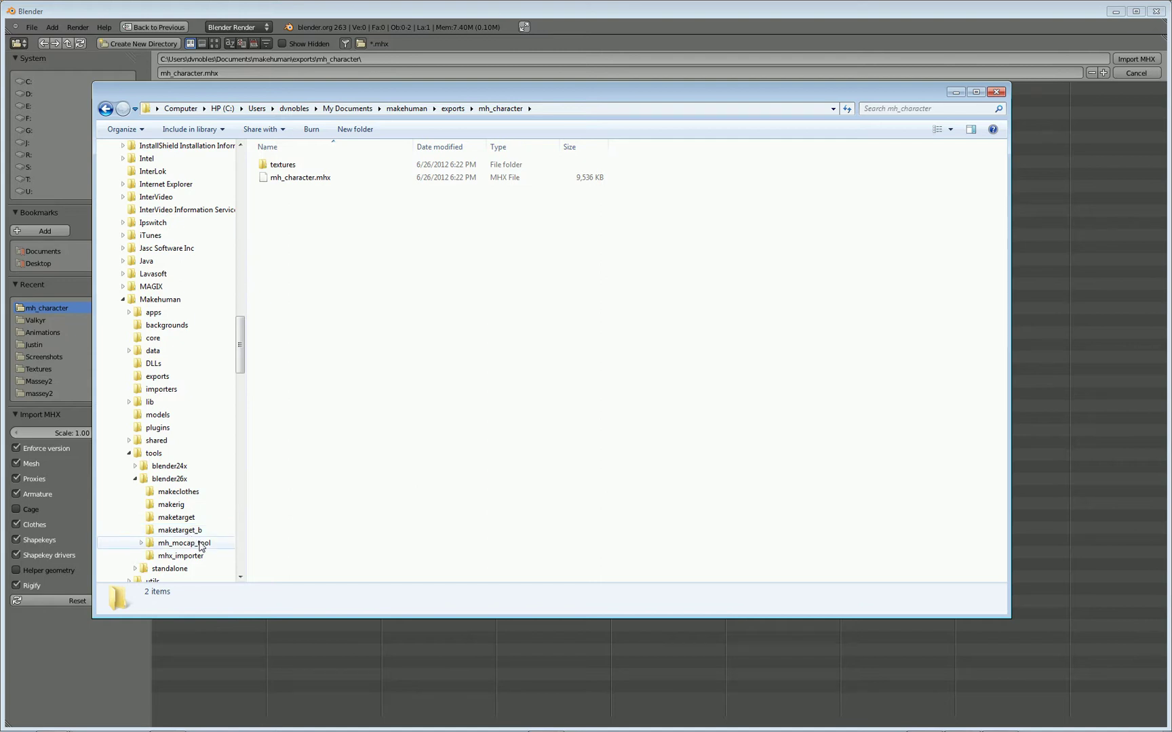
left_click(176, 557)
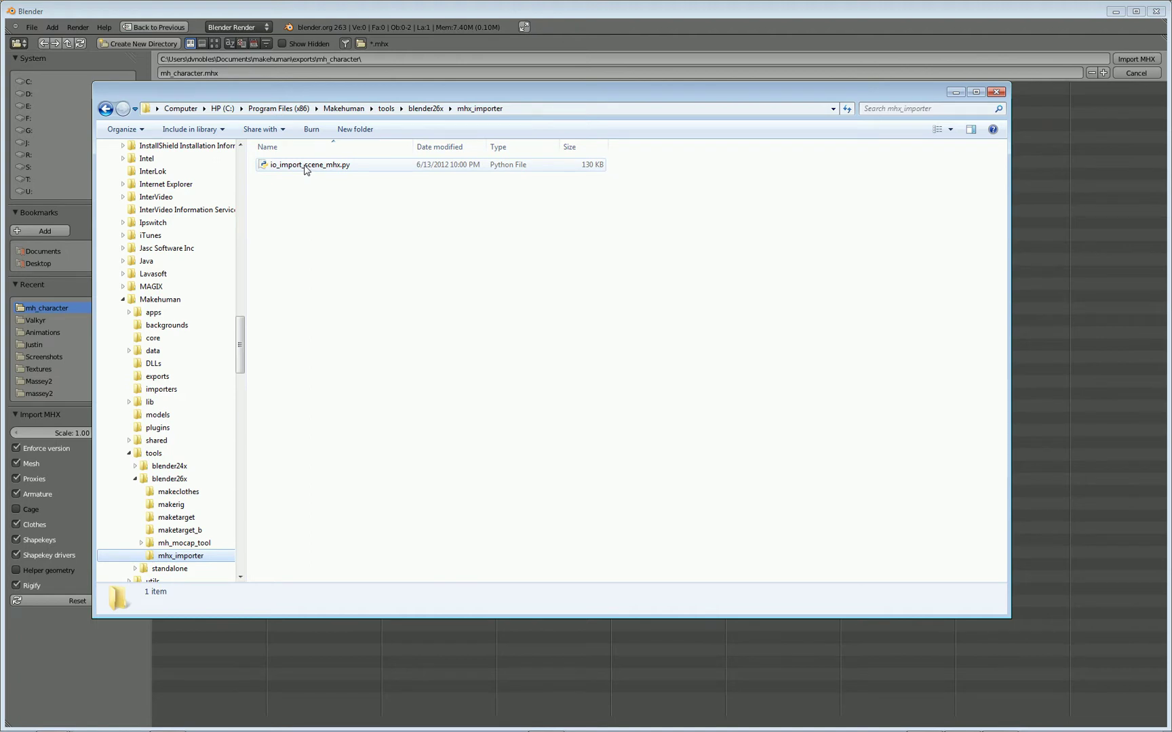
left_click(304, 167)
Step: Copy the io_import_scene_mhx.py script
right_click(305, 167)
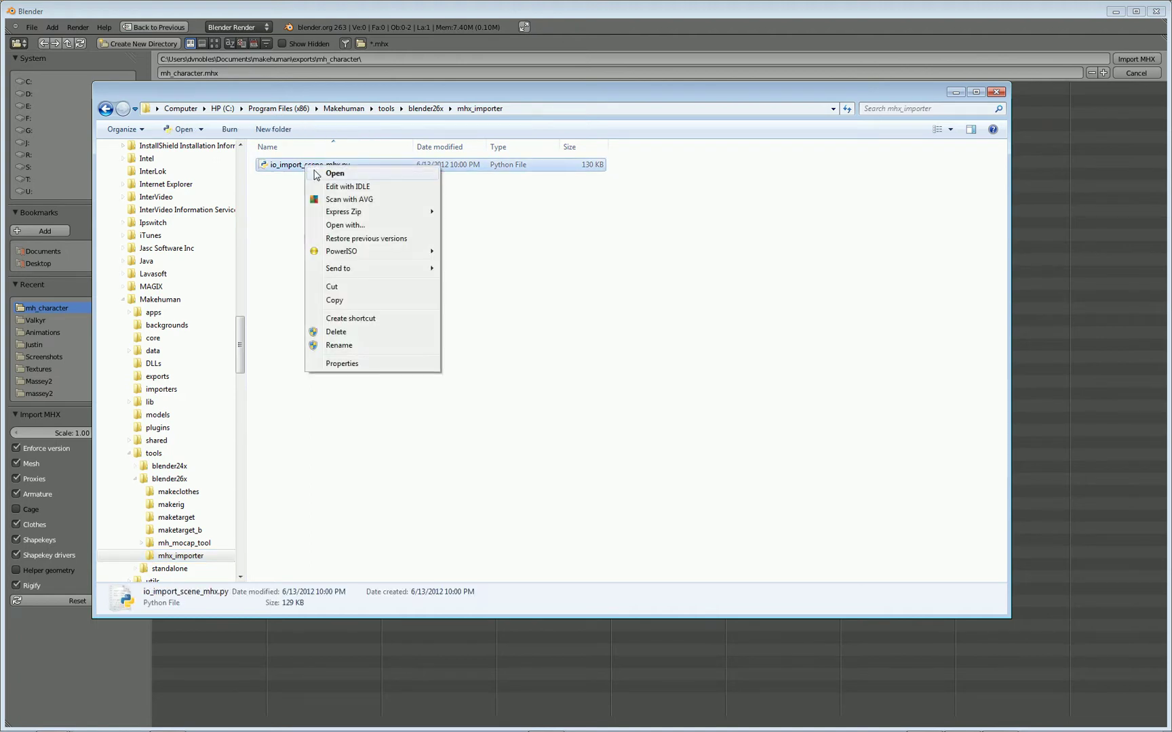
left_click(332, 300)
left_click(328, 326)
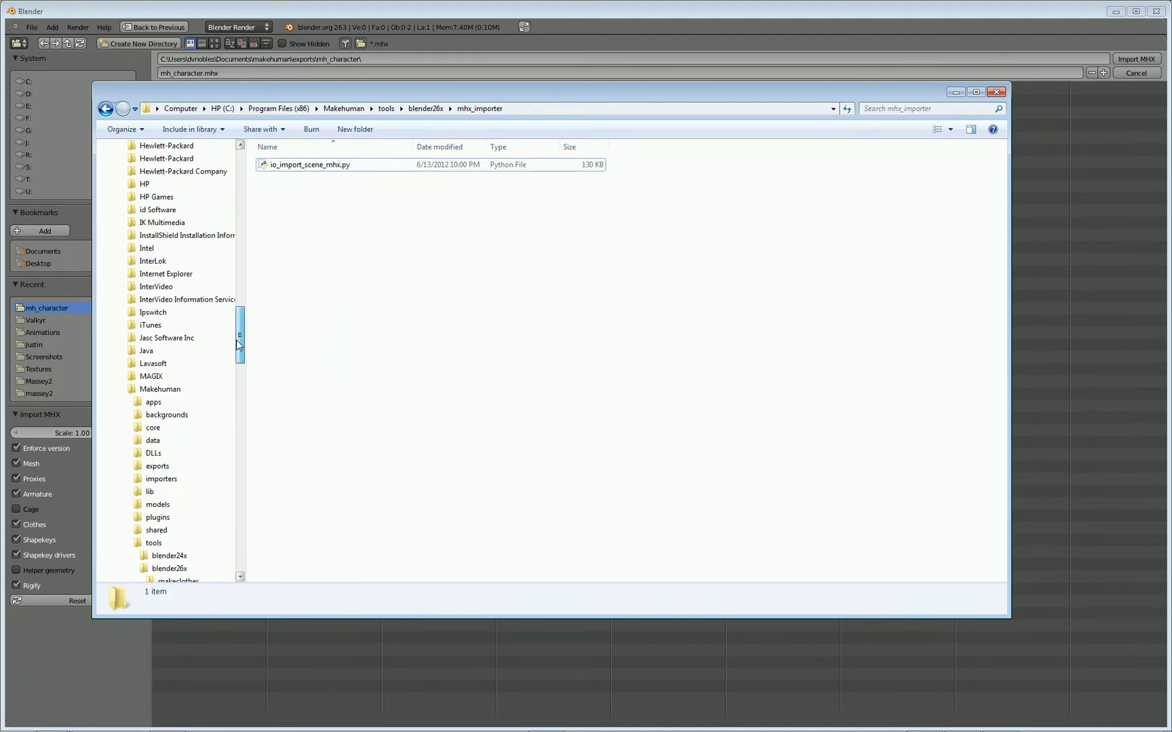
Step: Browse to Blender Foundation > Blender > 2.63 > scripts > addons and scroll through its add-on files
left_click_drag(239, 315, 239, 230)
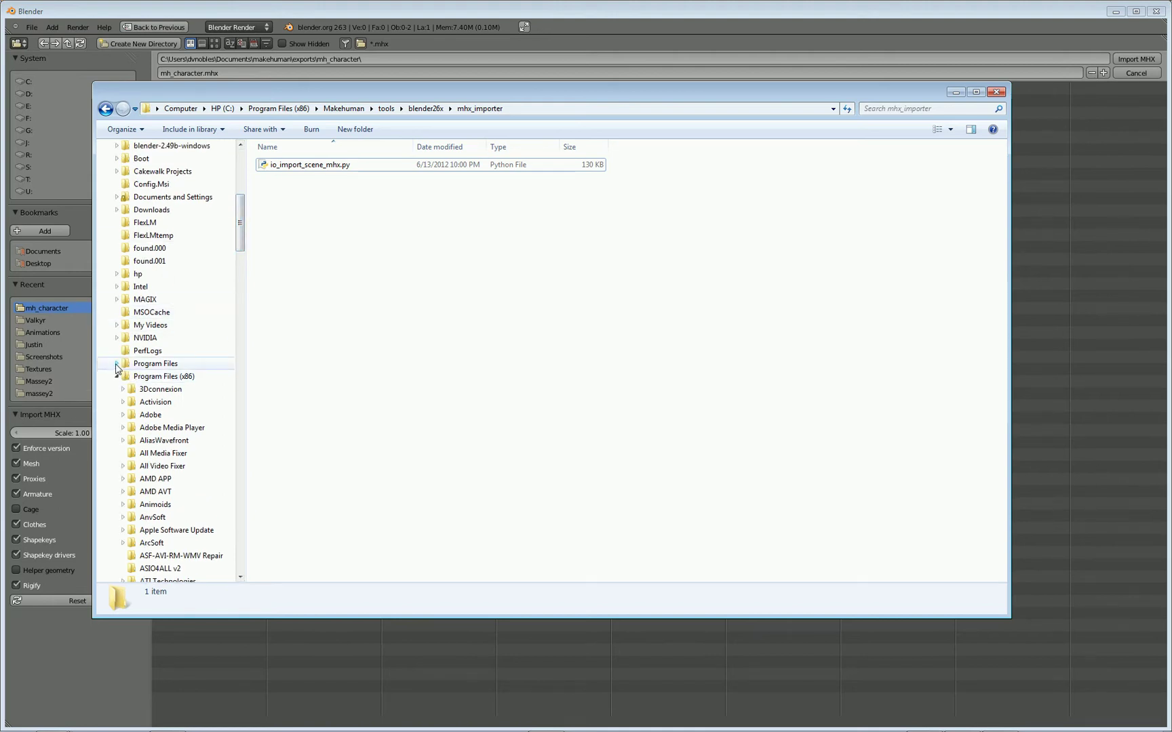
left_click(116, 368)
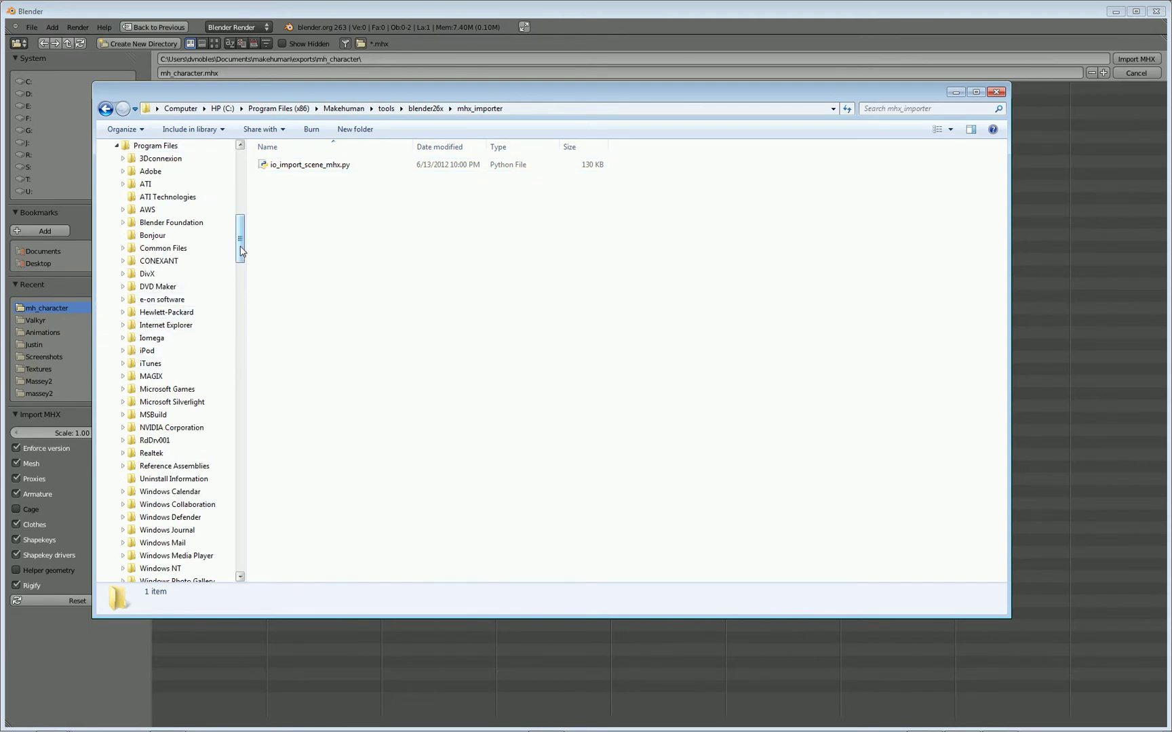
left_click_drag(241, 251, 241, 252)
left_click(122, 210)
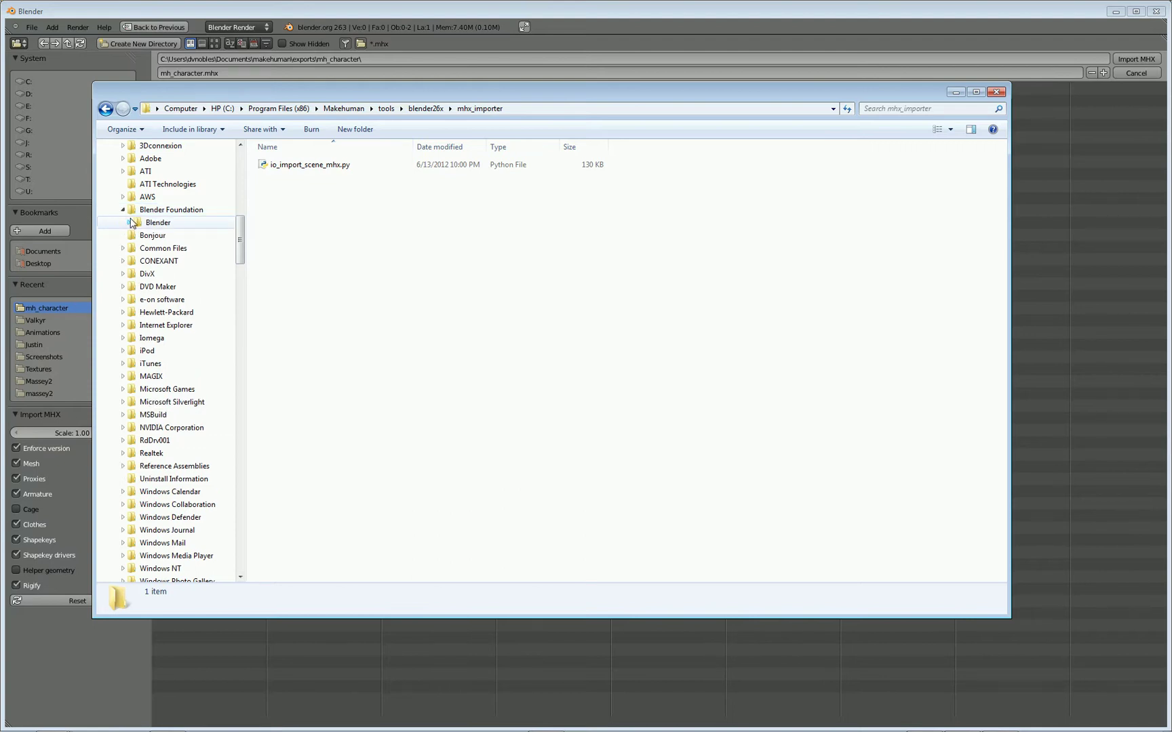
left_click(129, 223)
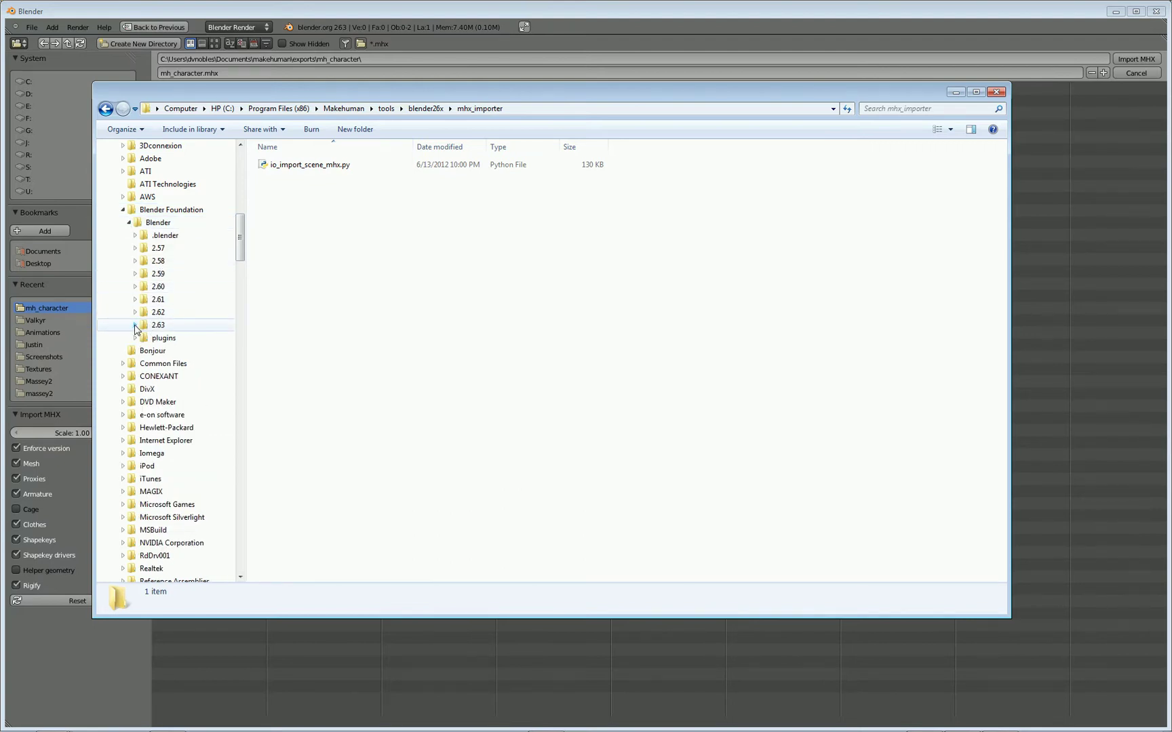
left_click(135, 326)
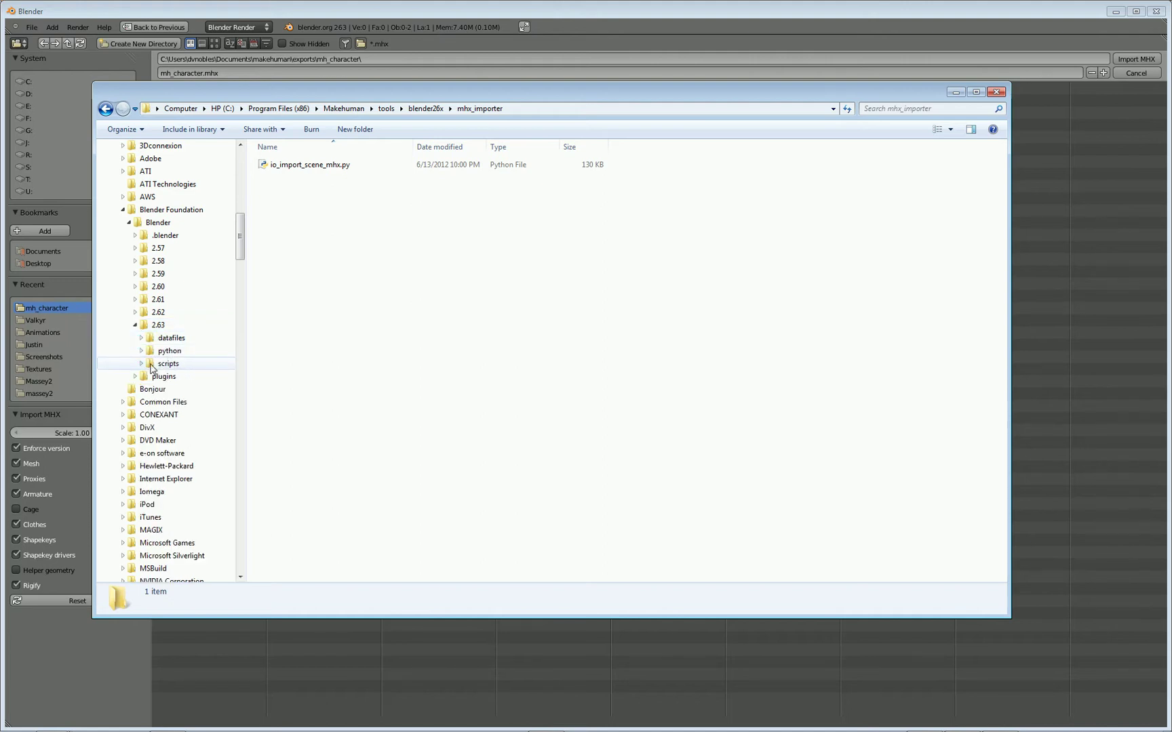
left_click(152, 366)
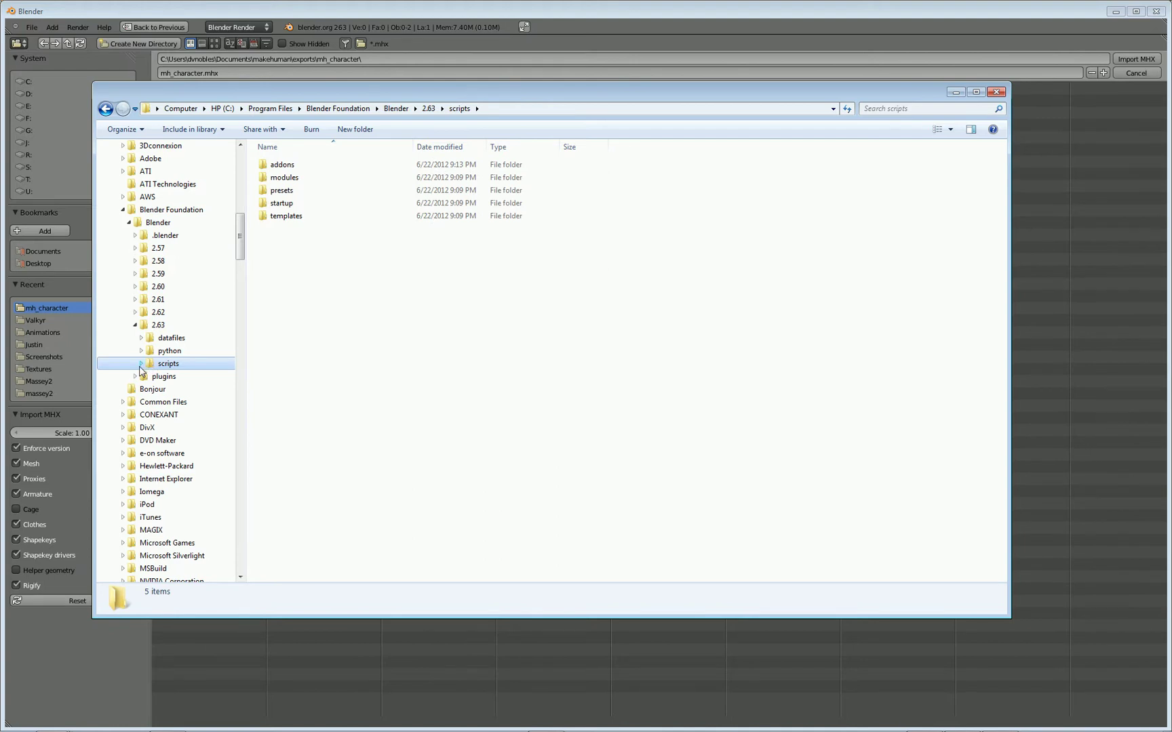
left_click(135, 377)
left_click(141, 363)
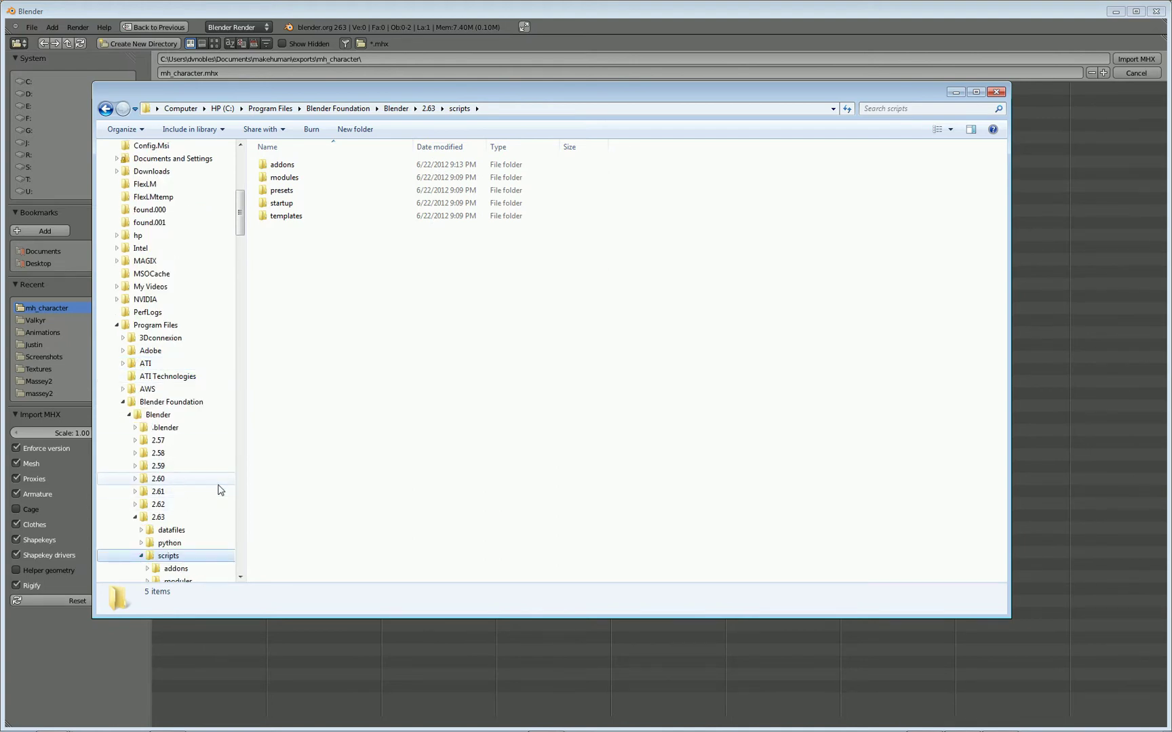
left_click(175, 568)
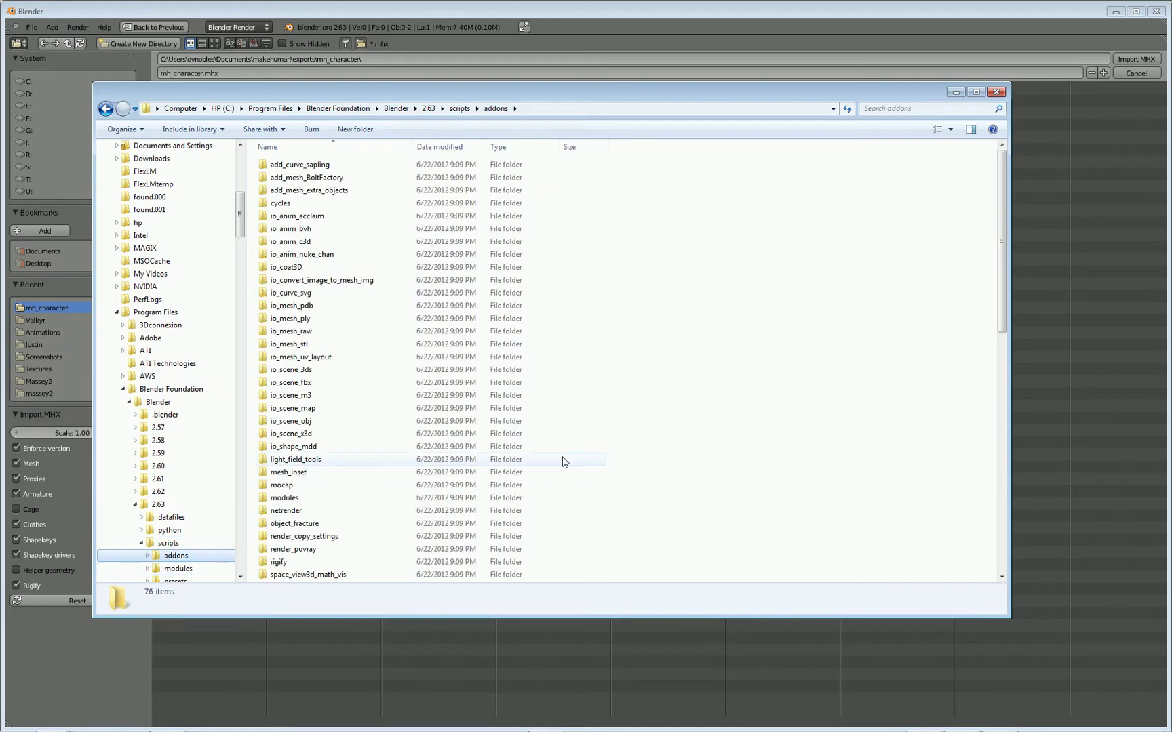
left_click_drag(1002, 253, 1004, 469)
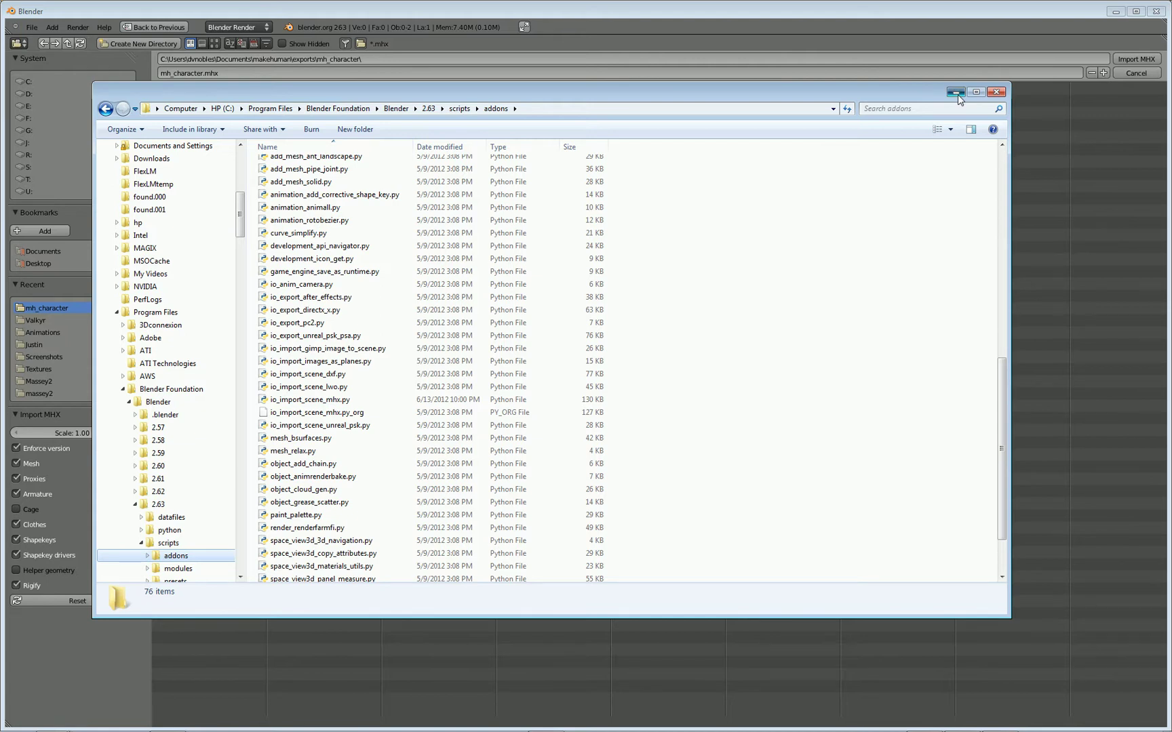
Step: Minimize Explorer to return to Blender's import browser and load mh_character.mhx
left_click(956, 93)
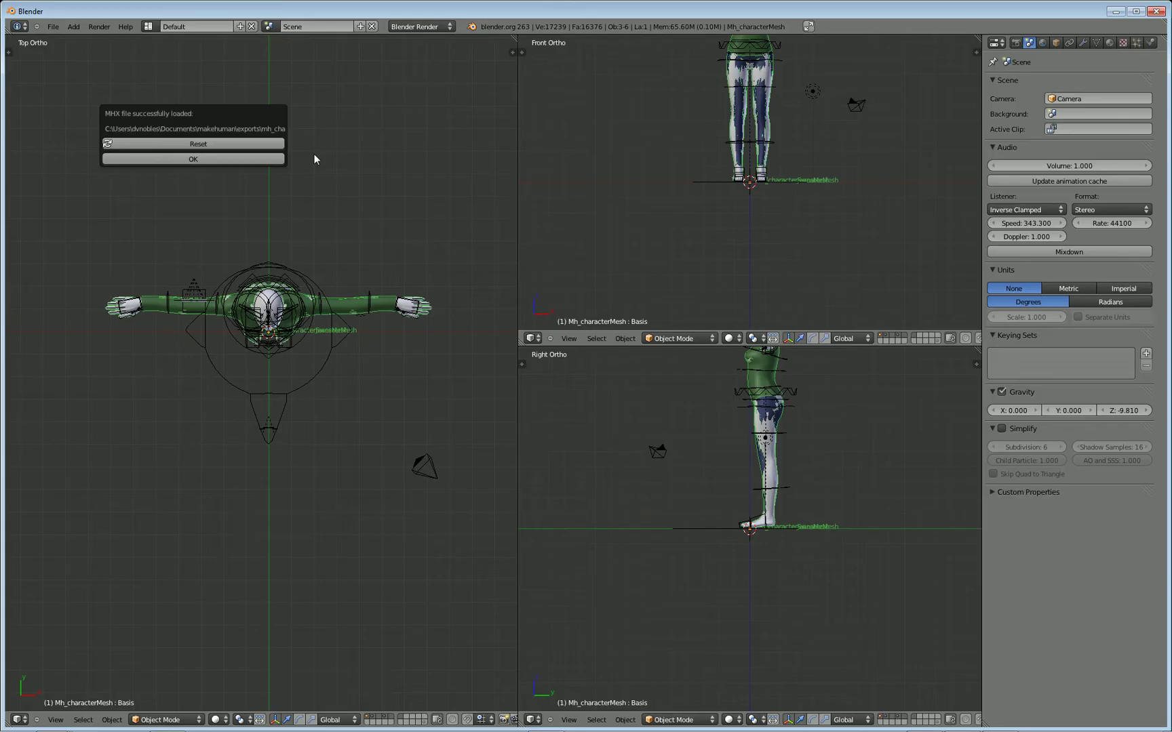
Step: Dismiss the MHX success notice, select the scene camera, and look through it with Numpad 0
left_click(187, 160)
middle_click(256, 418)
middle_click_drag(251, 424, 275, 391)
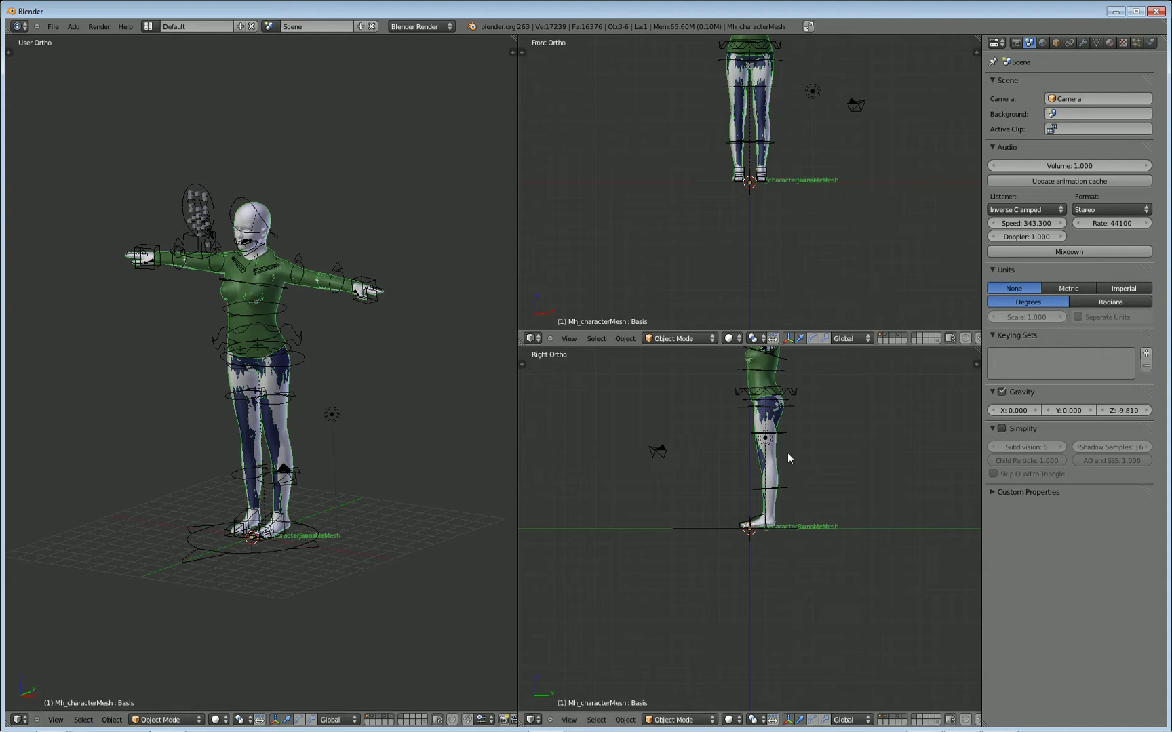
right_click(655, 453)
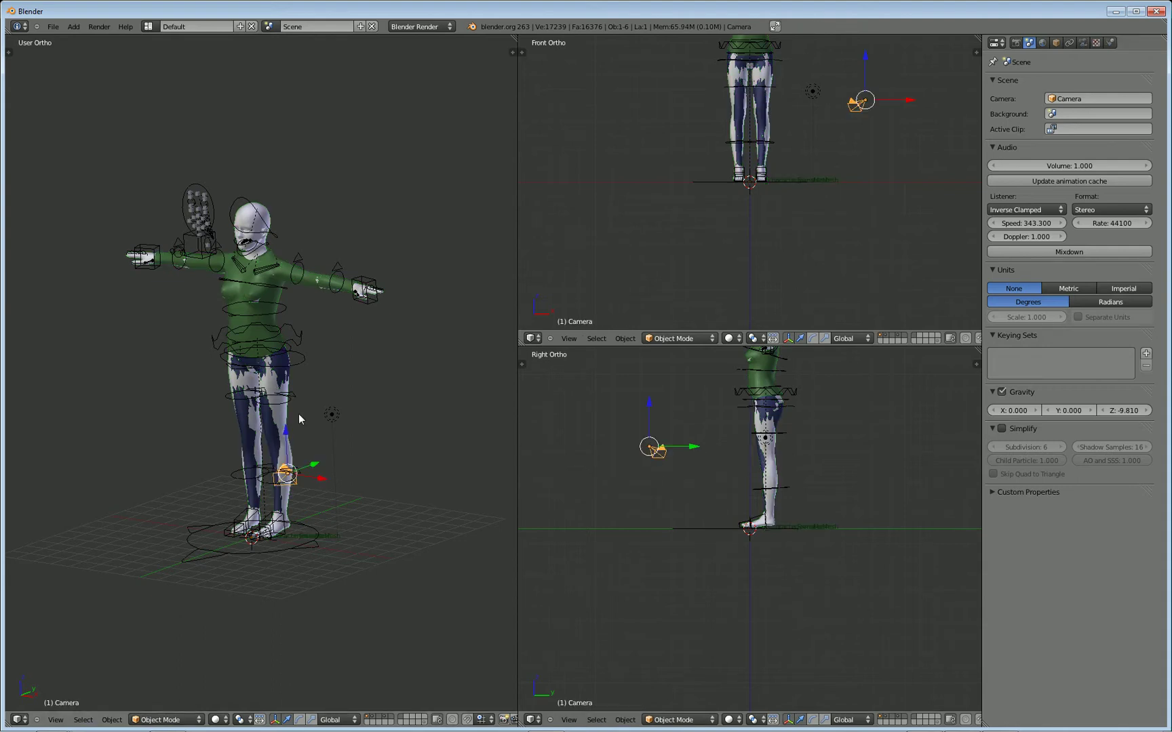
middle_click_drag(317, 525, 348, 544)
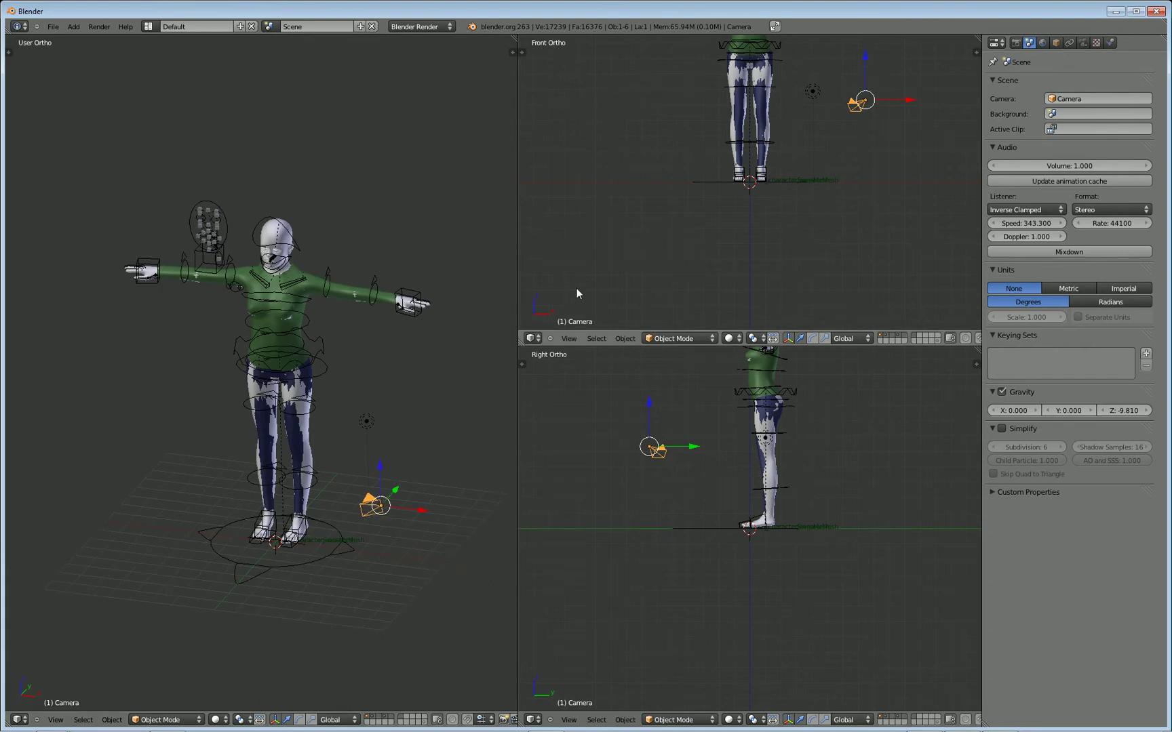
key("KP_0")
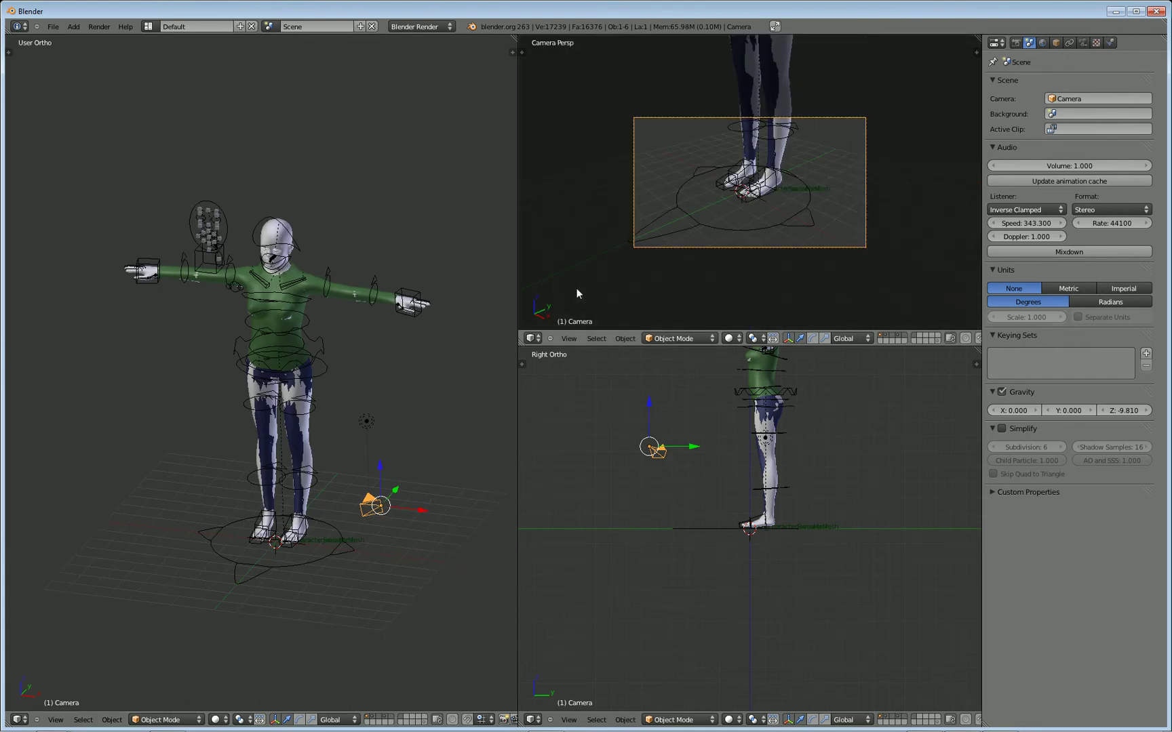
Step: Raise the camera along Z, pull it back in the top view, and lift it to frame the whole figure
key("g")
key("z")
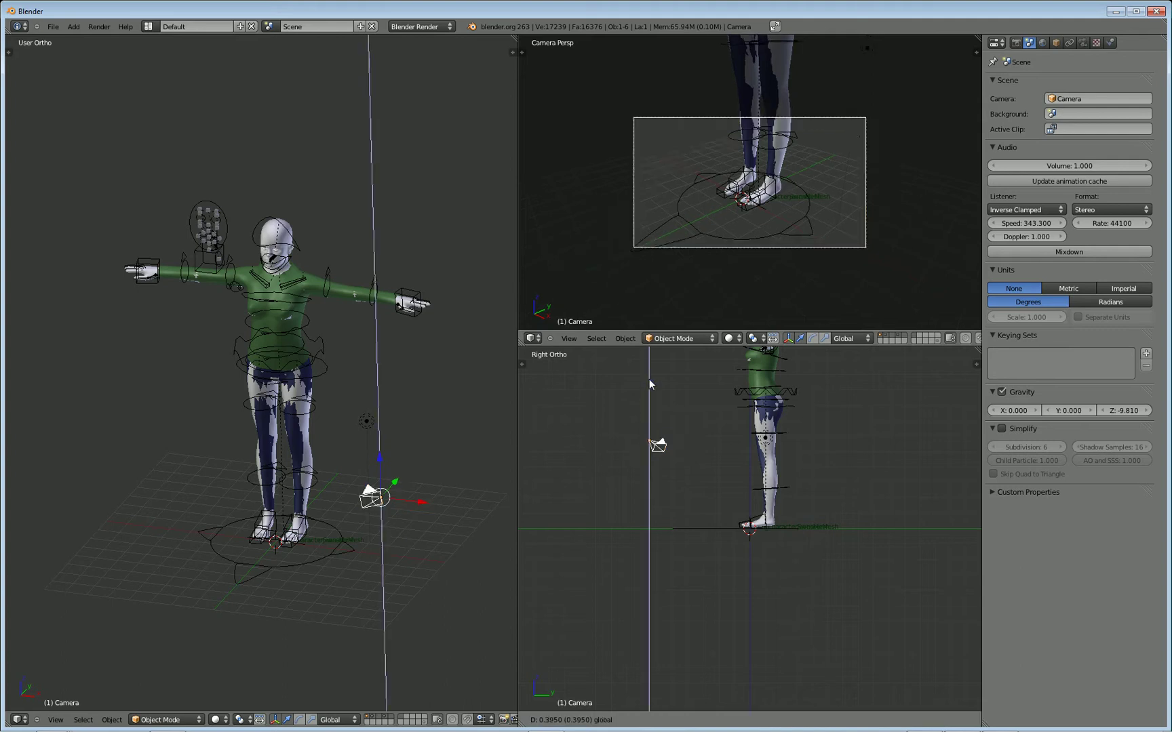
left_click(647, 253)
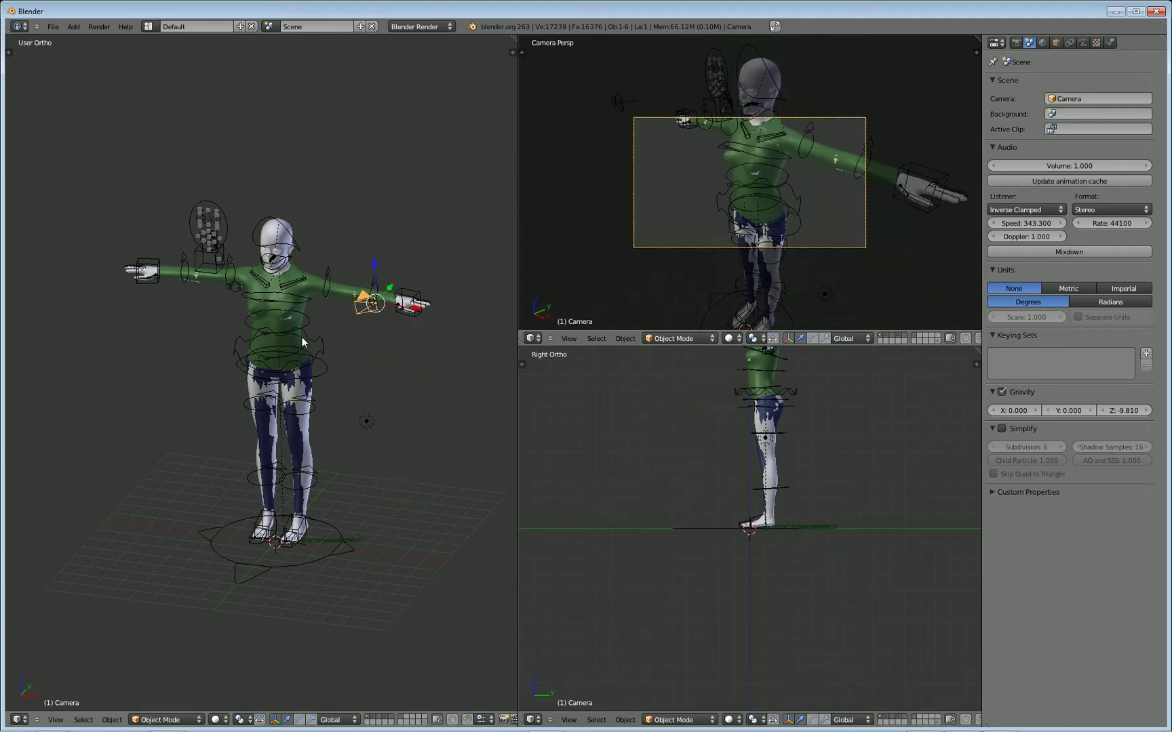
key("KP_7")
scroll(302, 337, "down", 8)
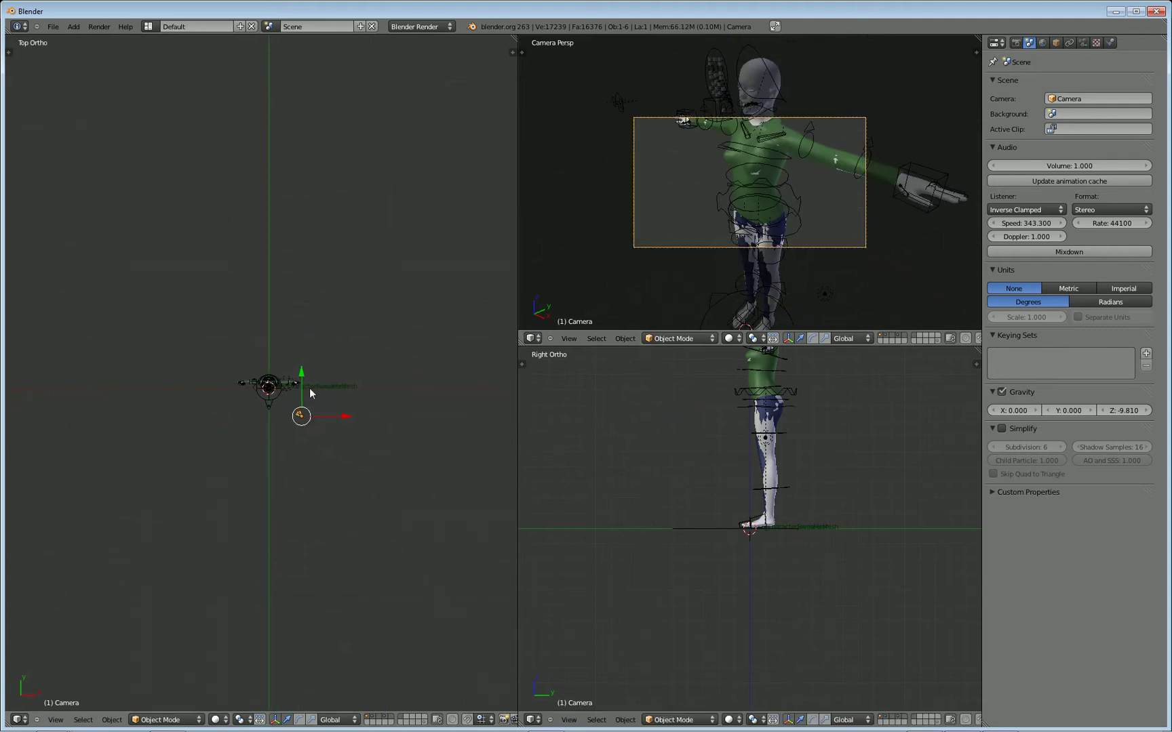
key("g")
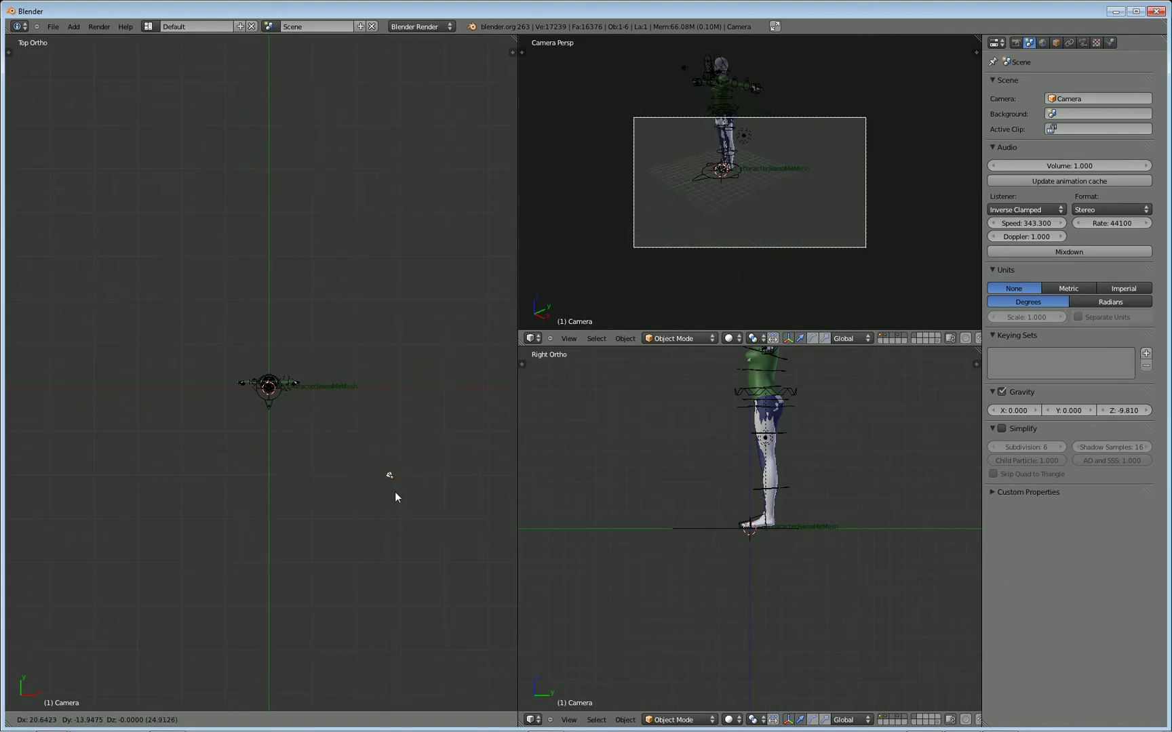
left_click(398, 503)
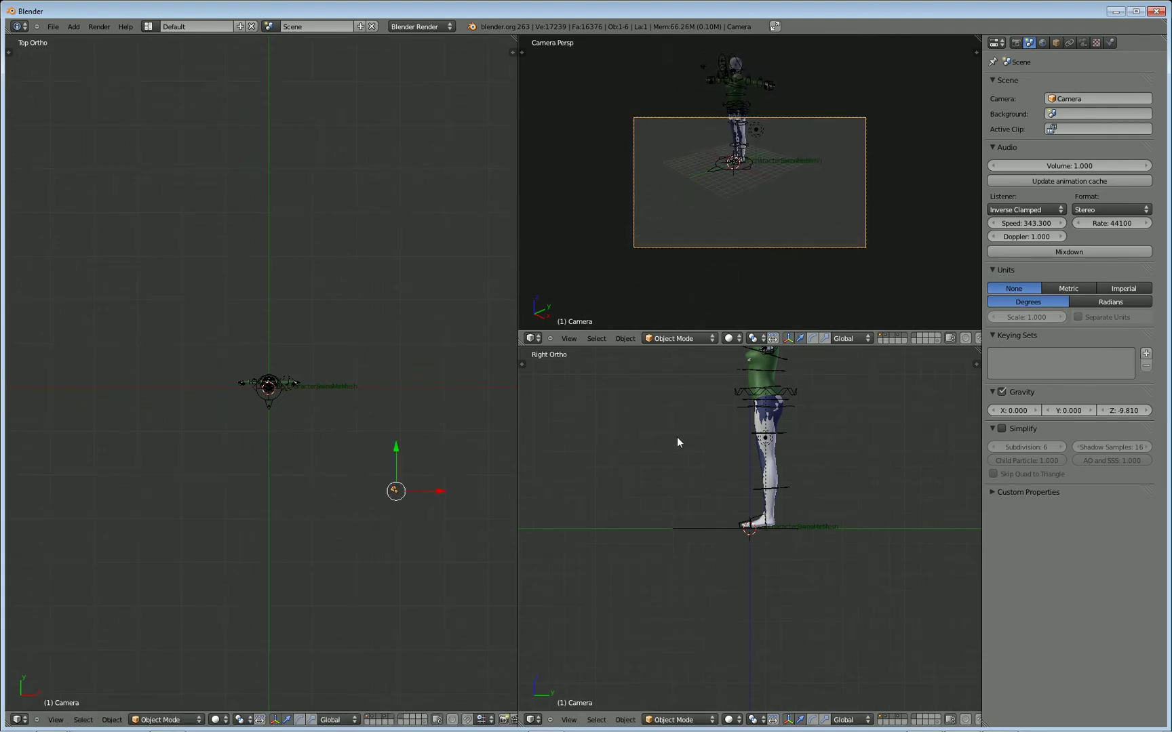
scroll(668, 448, "down", 6)
left_click_drag(651, 439, 644, 390)
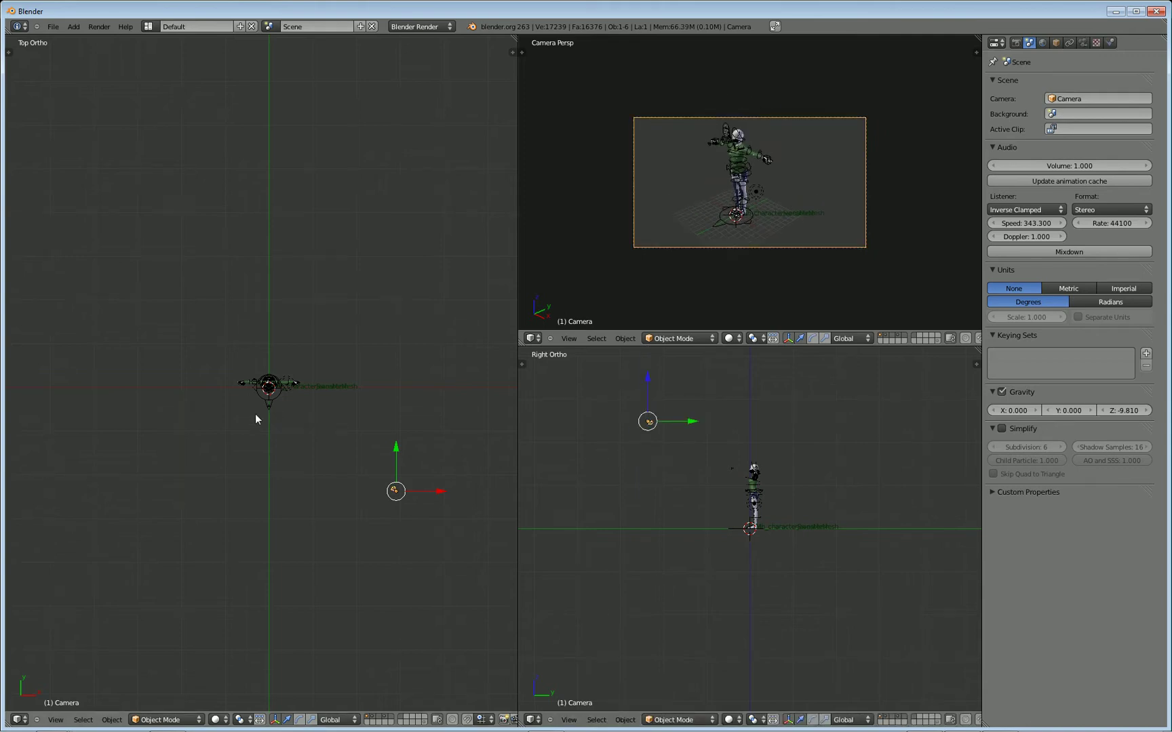
Step: Render the character with F12, zoom and pan over the Render Result, then close it
key("F12")
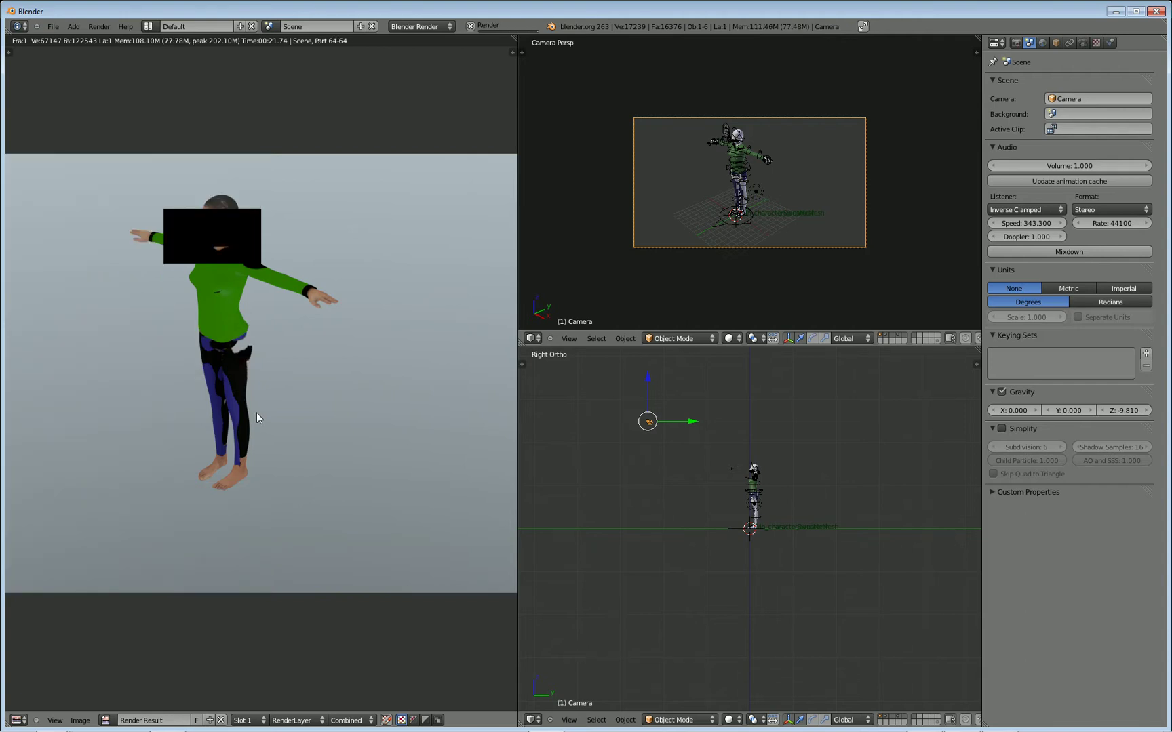
scroll(258, 405, "up", 1)
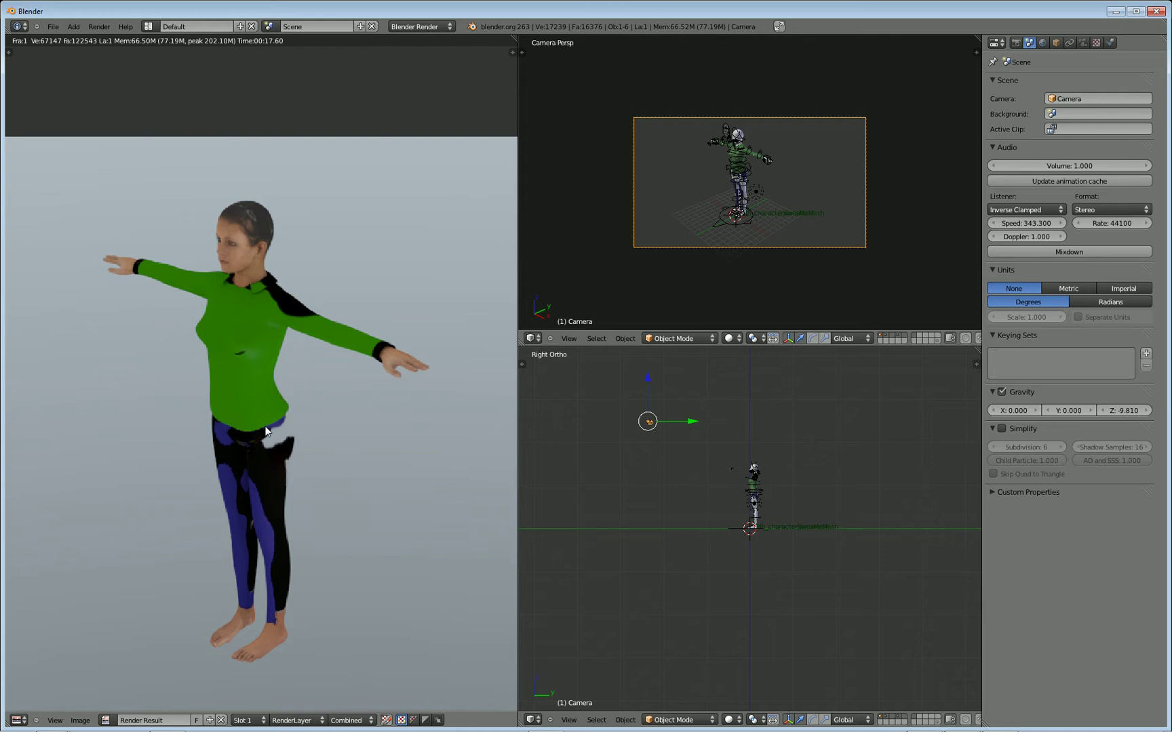
scroll(249, 384, "up", 1)
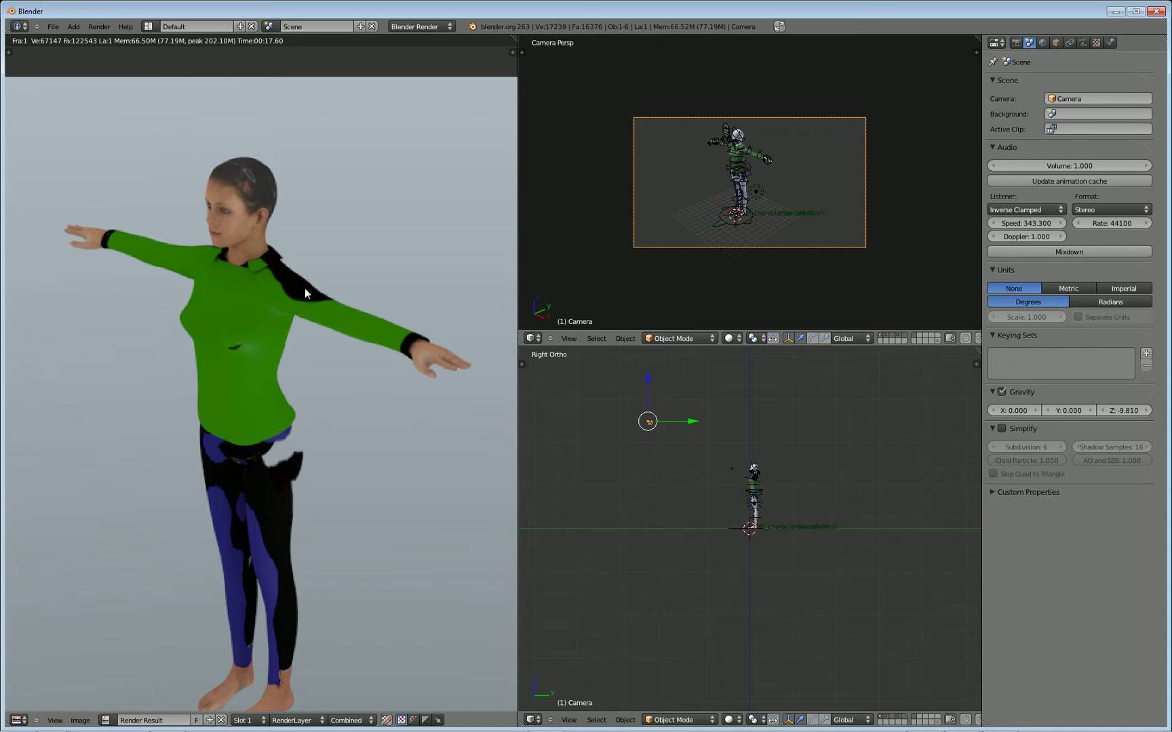
middle_click_drag(260, 489, 265, 486)
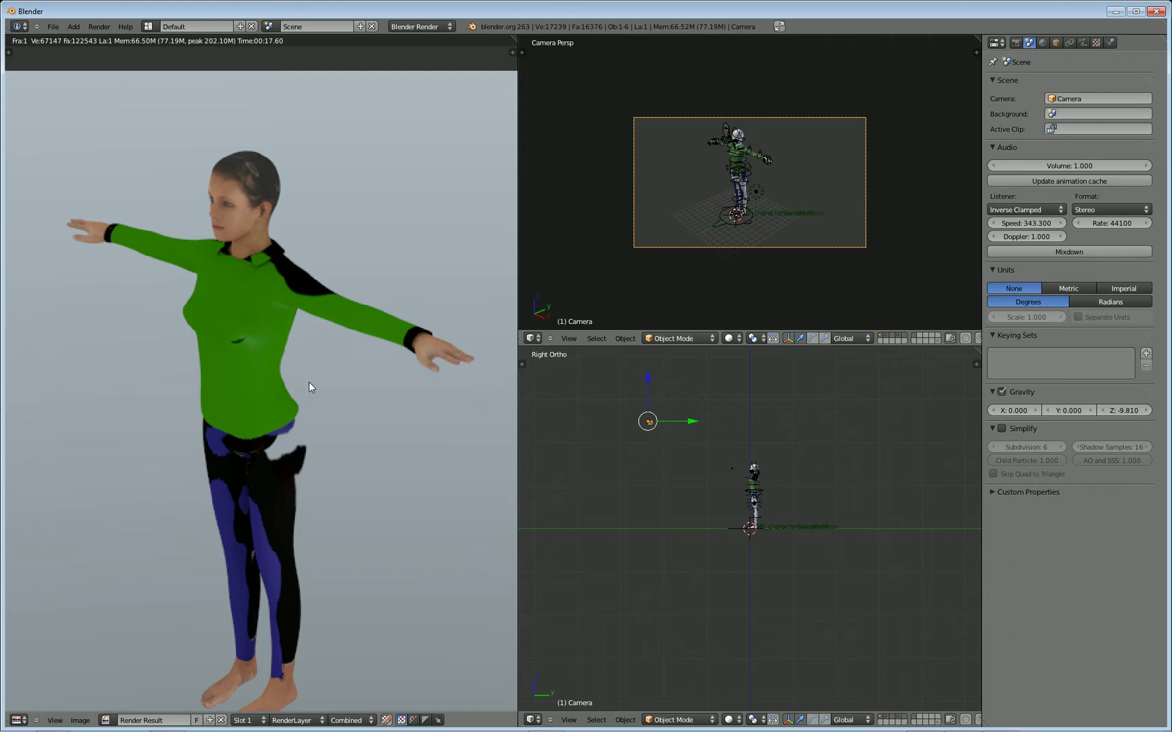
key("Escape")
Step: Orbit and zoom the left viewport in close on the character's head and upper body
middle_click_drag(281, 449, 285, 499)
scroll(281, 490, "up", 3)
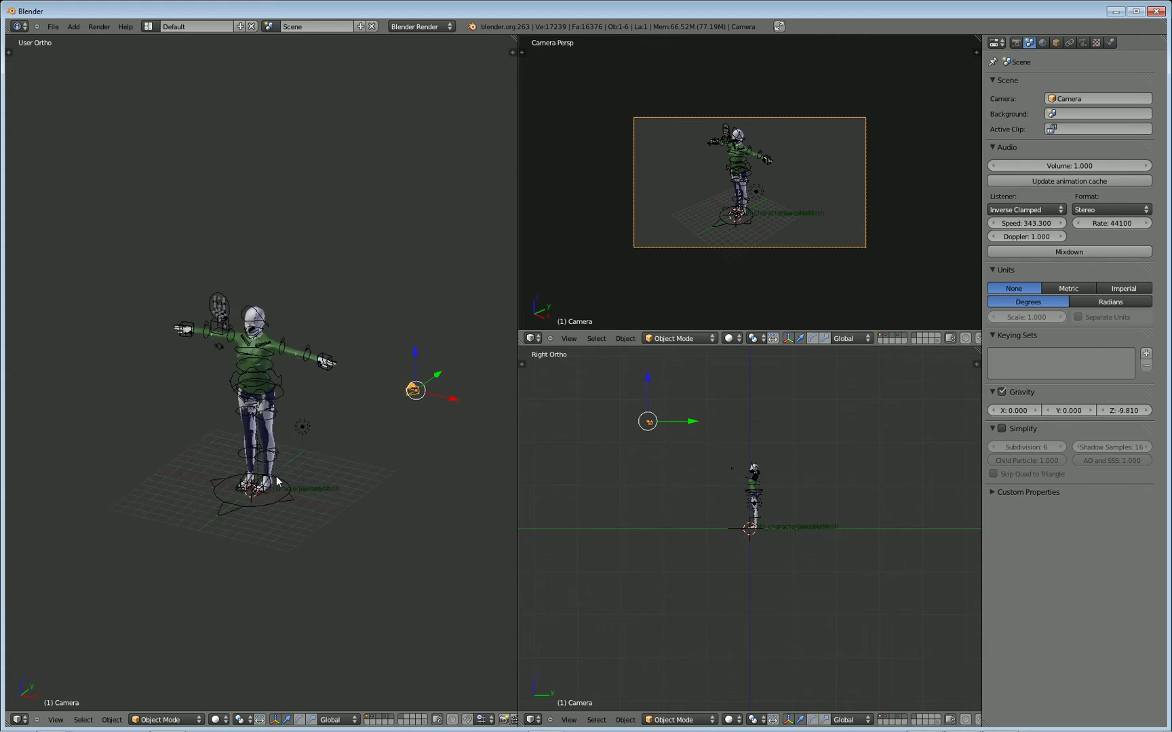
scroll(277, 482, "up", 2)
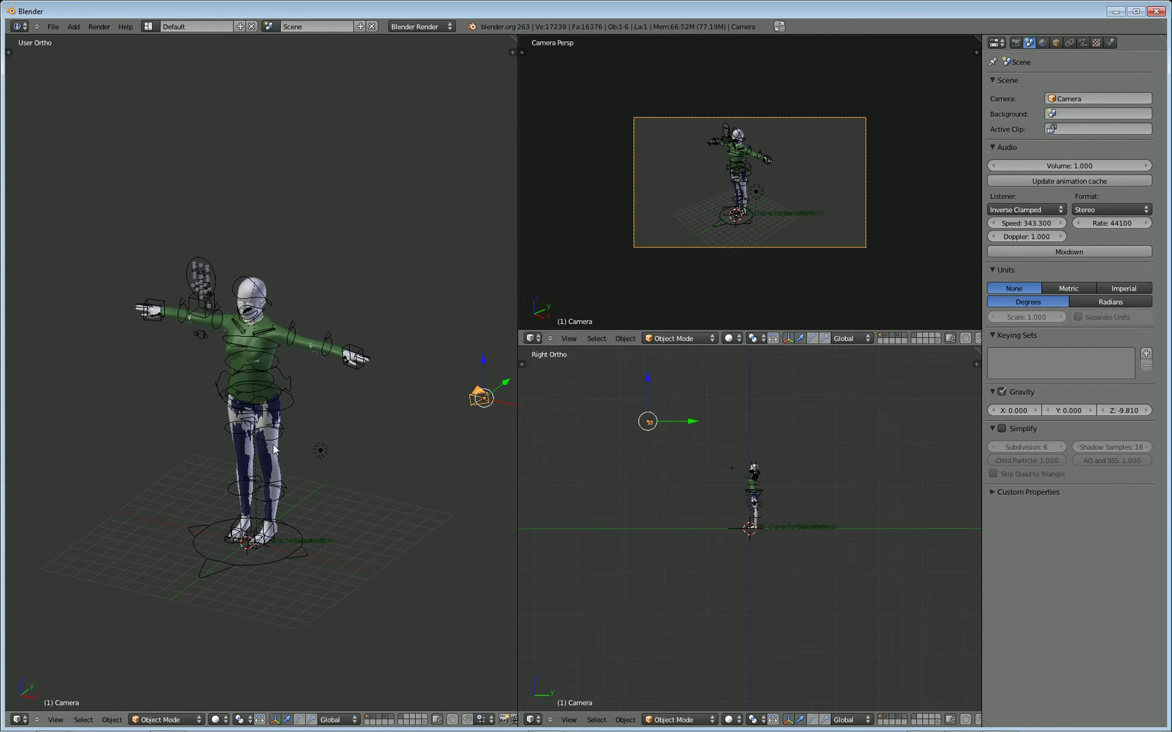
scroll(287, 418, "up", 4)
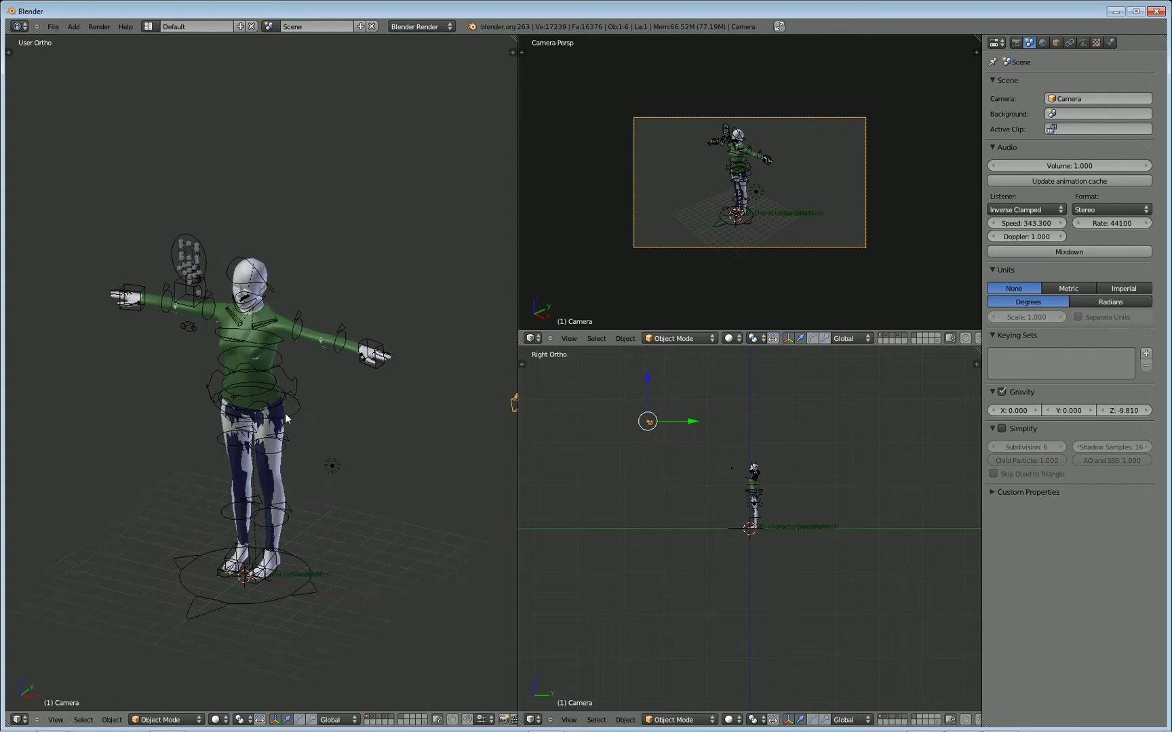
mouse_move(258, 425)
middle_mouse_down()
mouse_move(344, 461)
mouse_move(317, 469)
mouse_move(290, 440)
mouse_move(319, 418)
mouse_move(303, 436)
mouse_move(266, 438)
middle_mouse_up()
scroll(317, 469, "up", 3)
scroll(266, 439, "up", 2)
scroll(266, 439, "down", 3)
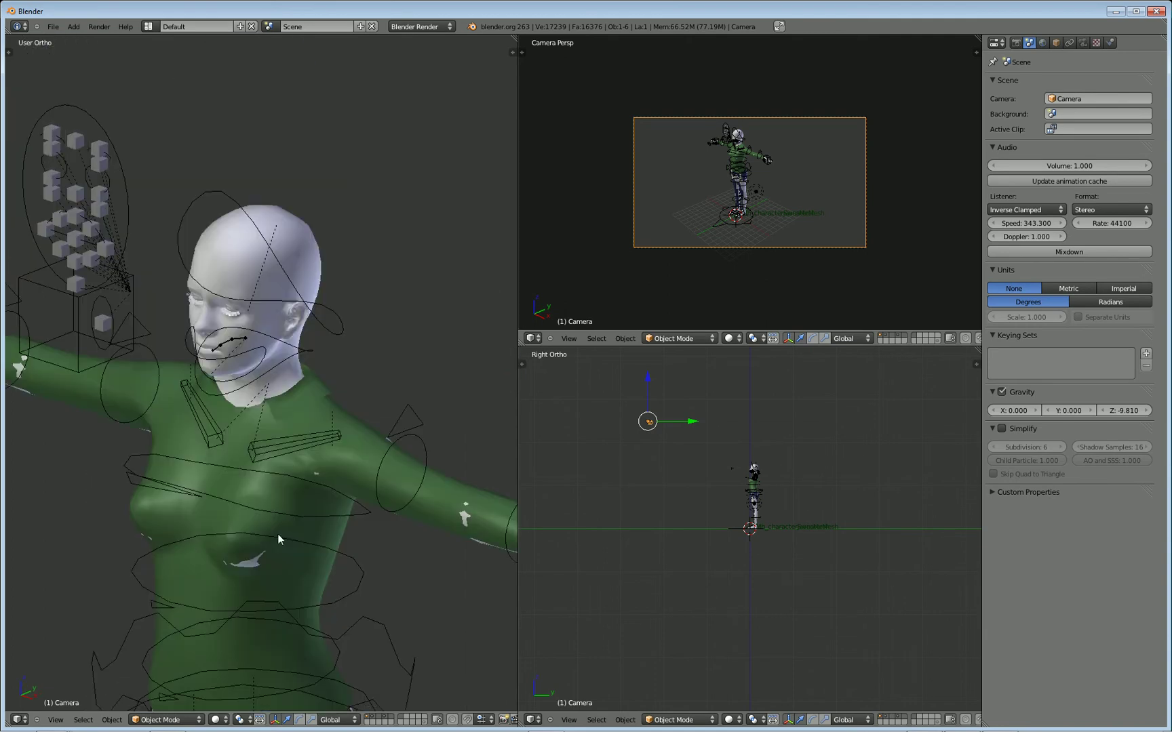
right_click(264, 273)
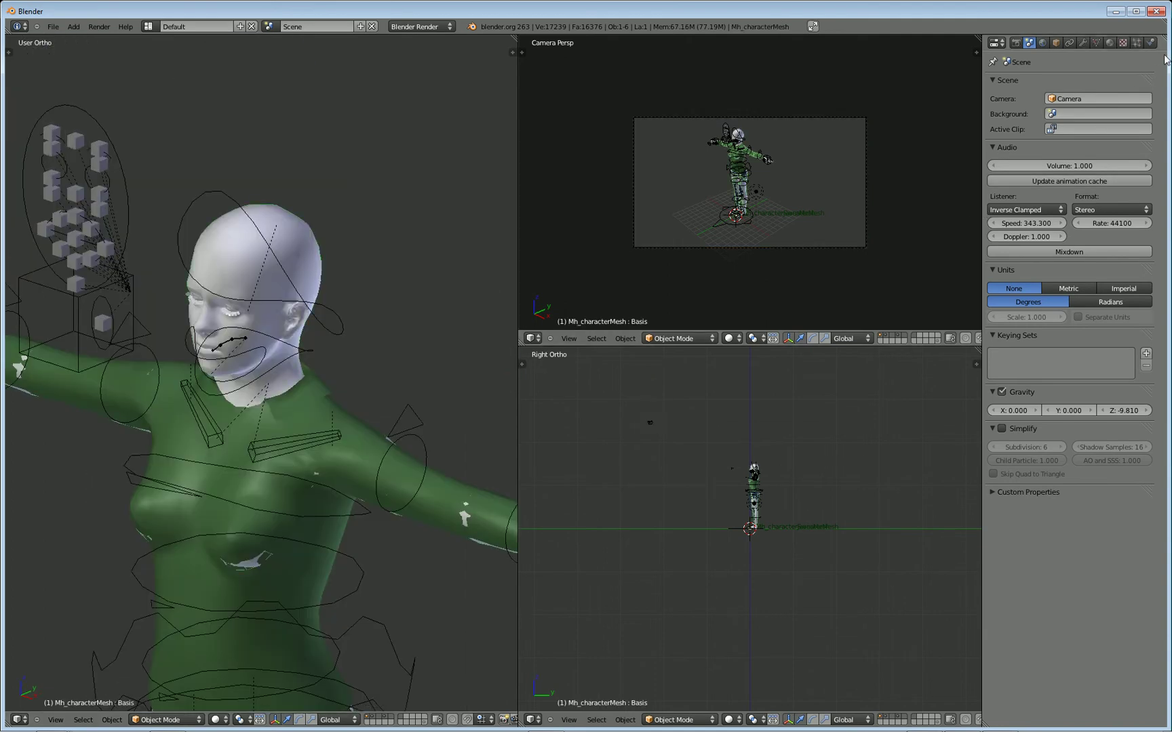
left_click(1111, 44)
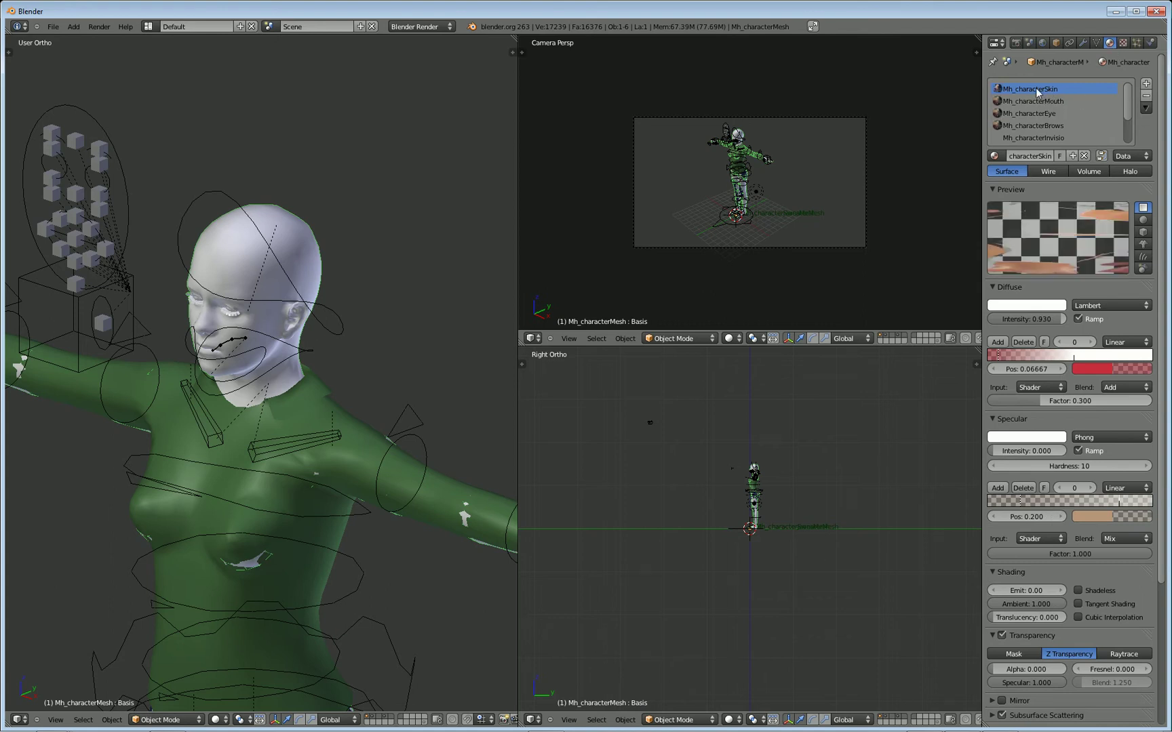
left_click(1123, 43)
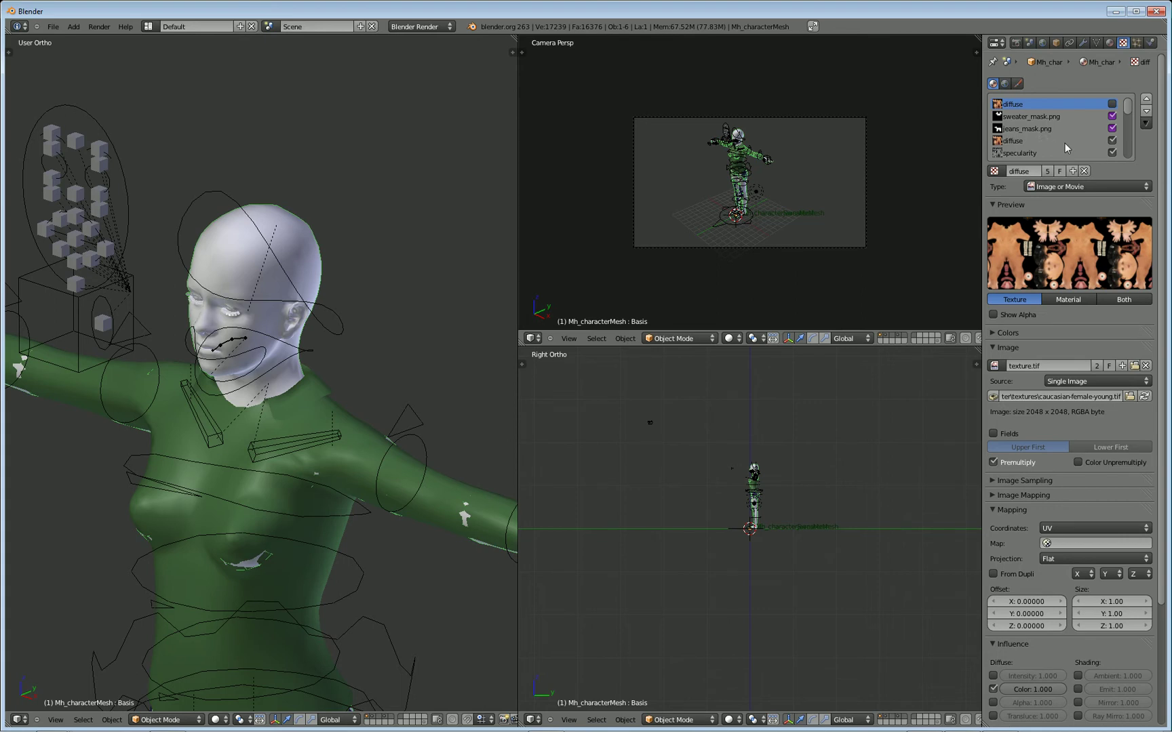
left_click(1028, 153)
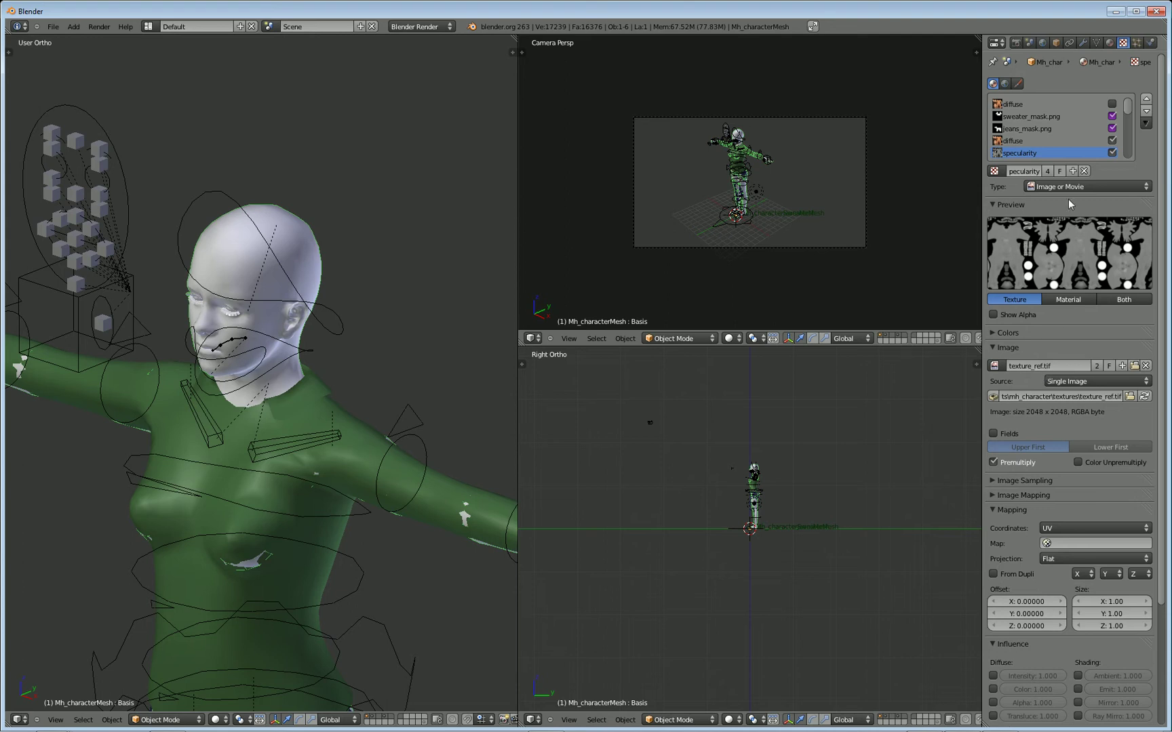
left_click(1017, 141)
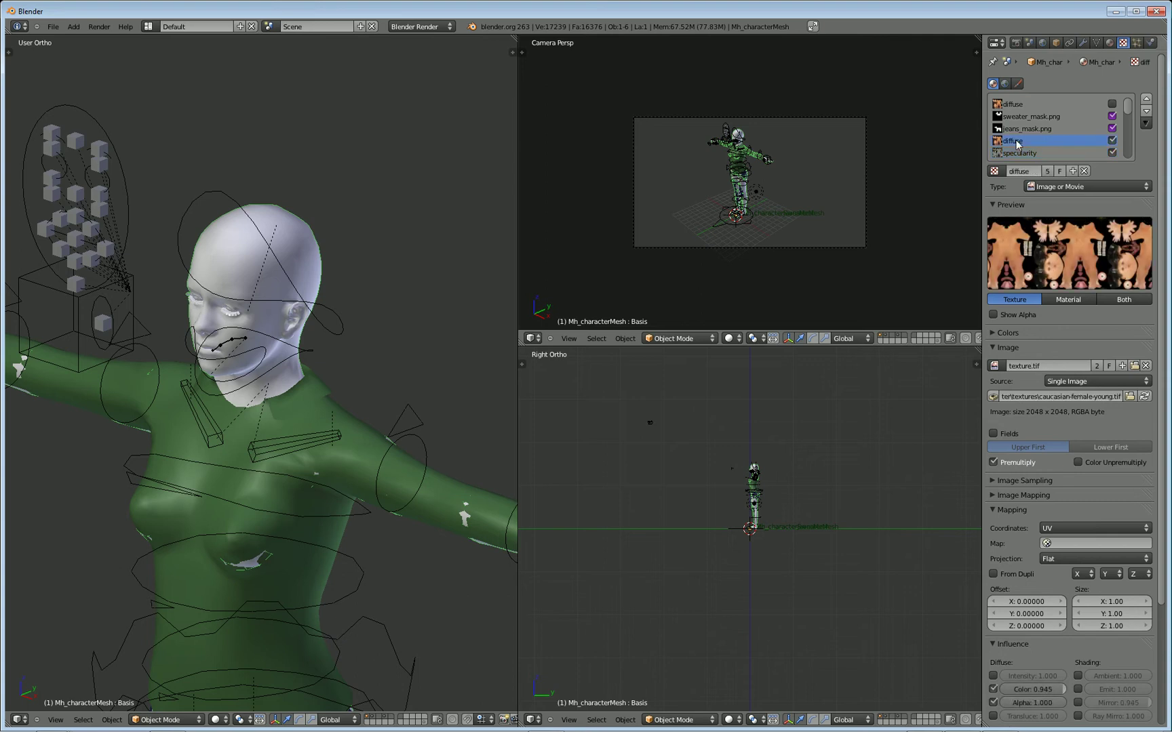
left_click(1020, 153)
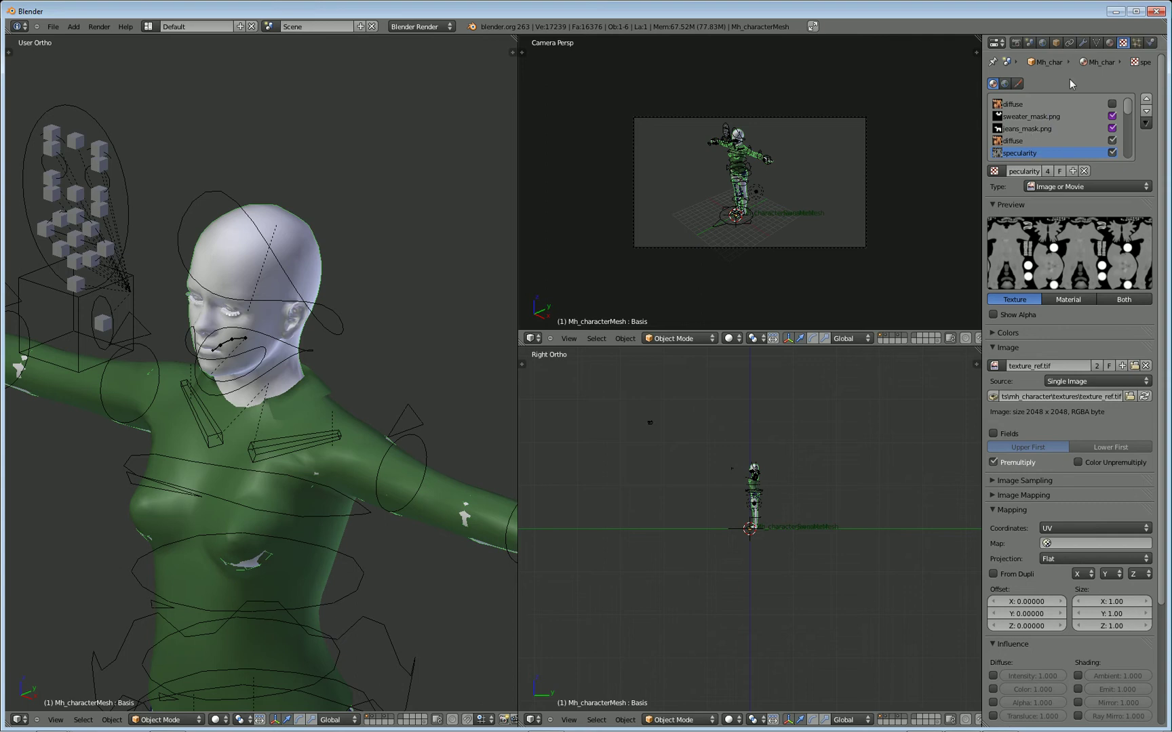
left_click(1110, 42)
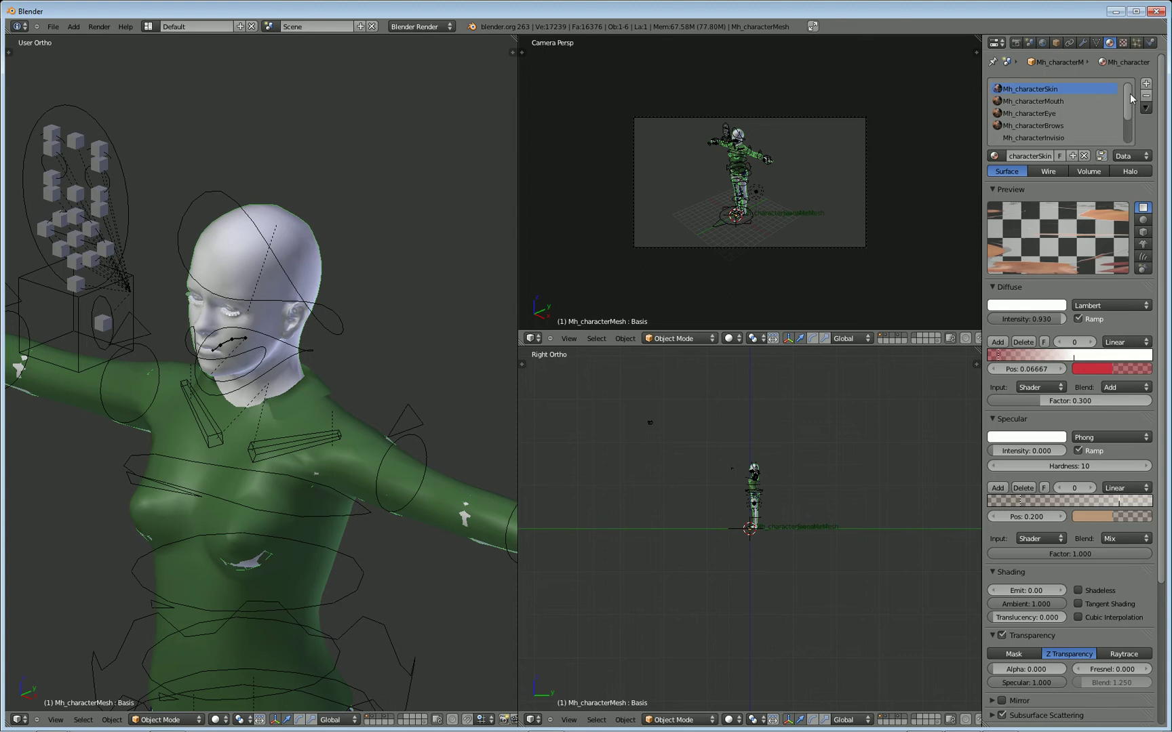
mouse_move(1131, 114)
left_mouse_down()
mouse_move(1132, 139)
mouse_move(1134, 102)
left_mouse_up()
Step: Orbit around the character, then switch to the front view zoomed in on the upper body
scroll(260, 445, "down", 3)
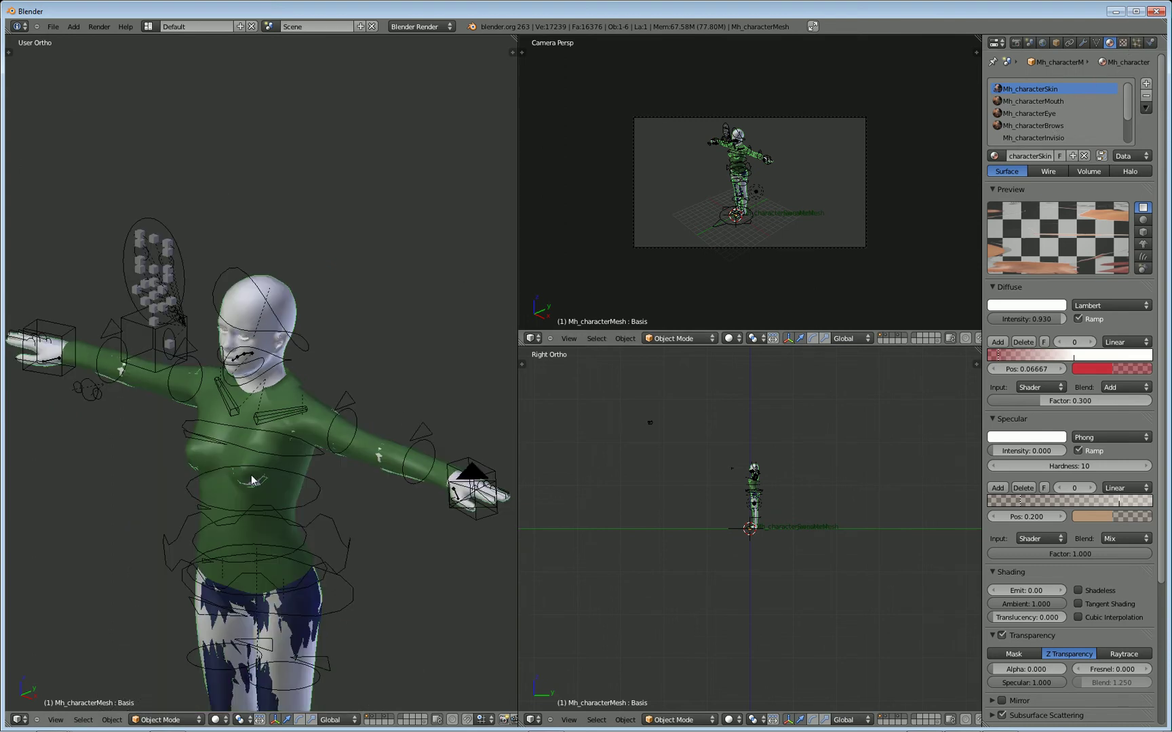
middle_click_drag(251, 480, 645, 321)
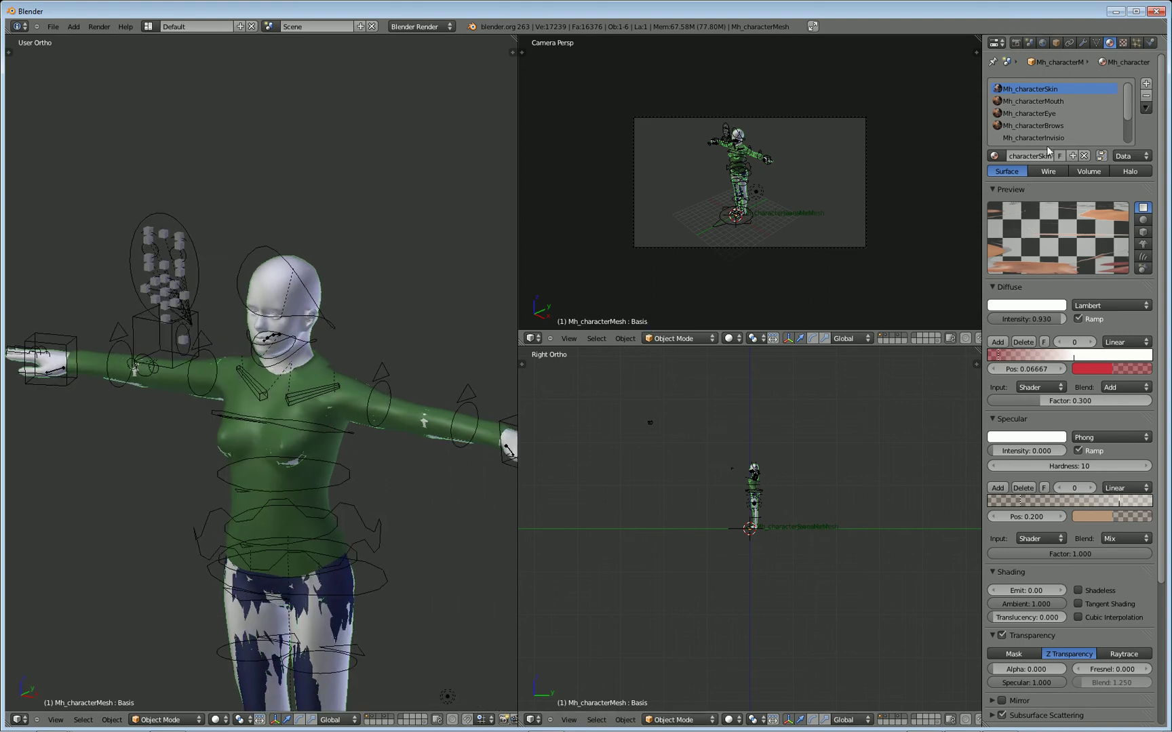
scroll(323, 402, "down", 4)
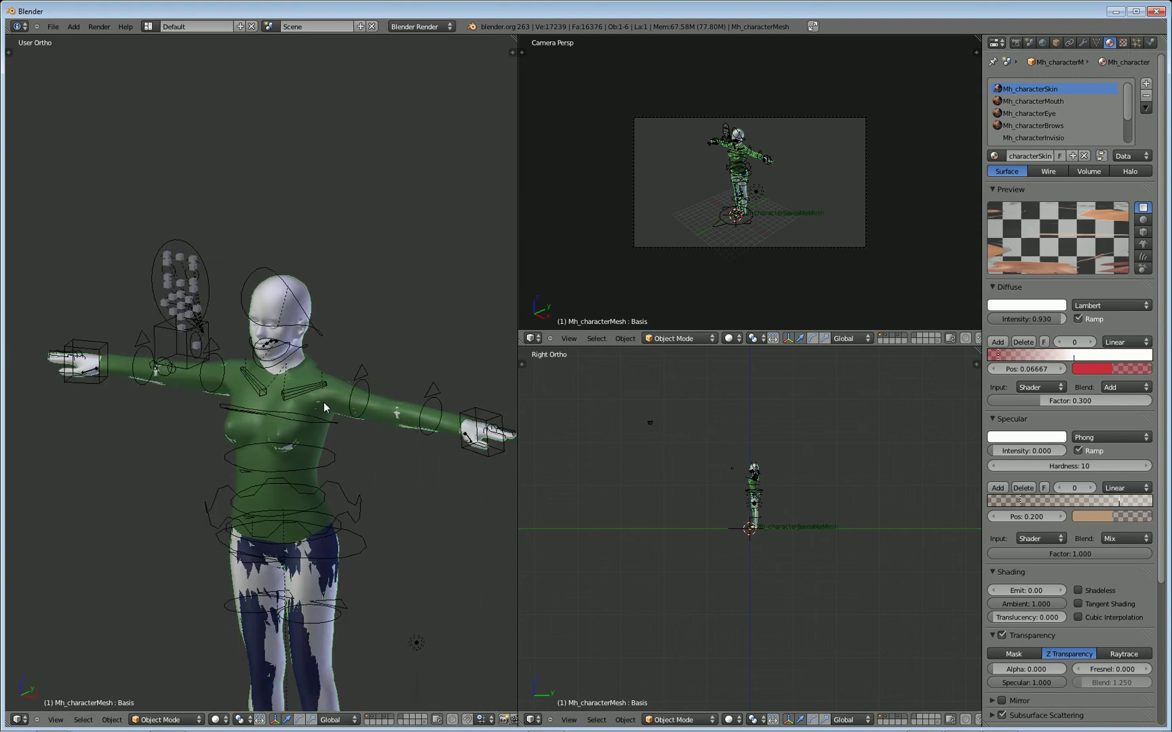
middle_click_drag(361, 467, 363, 419)
key("KP_1")
scroll(362, 417, "up", 1)
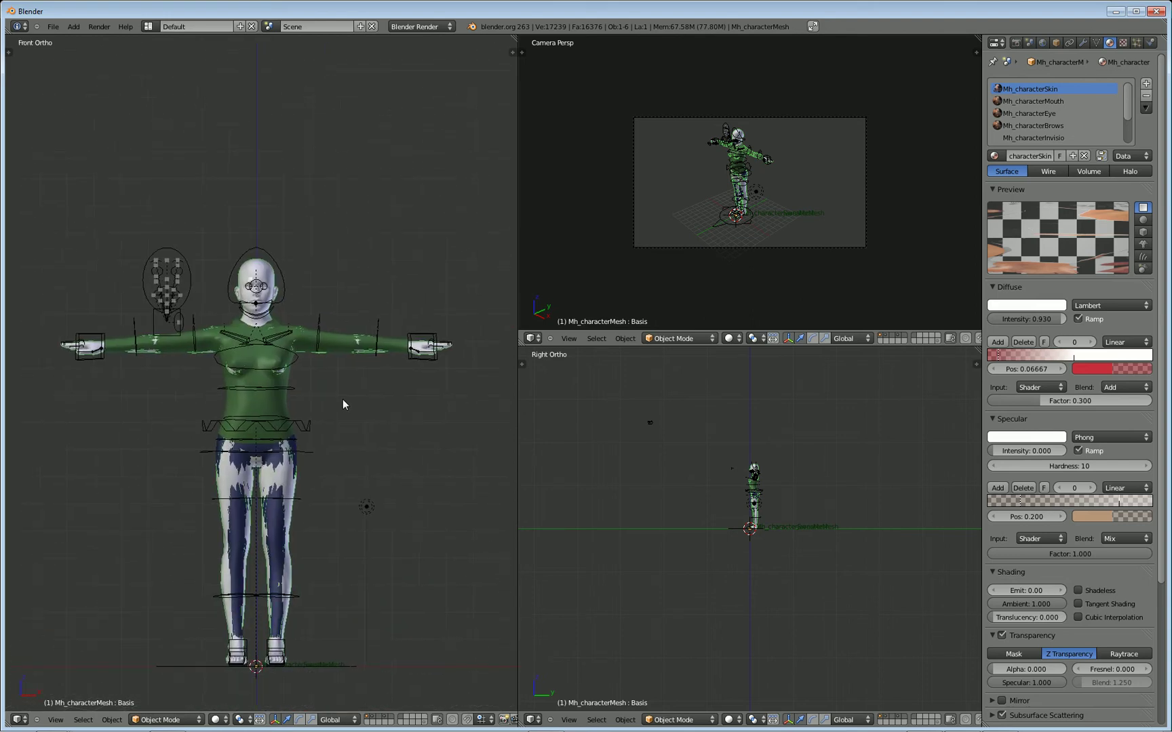
scroll(342, 404, "up", 2)
Step: Test-rotate the UpArm_L and LoArm_L bones, then return the upper arm level to the T-pose
right_click(359, 290)
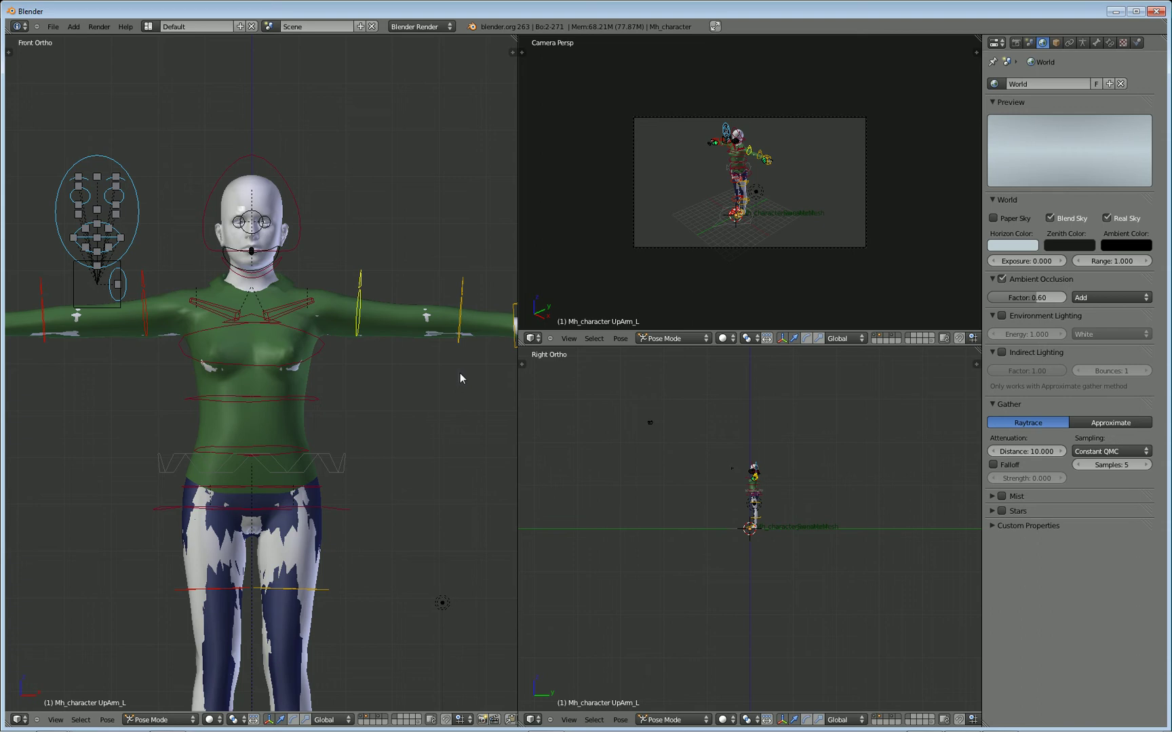
key("r")
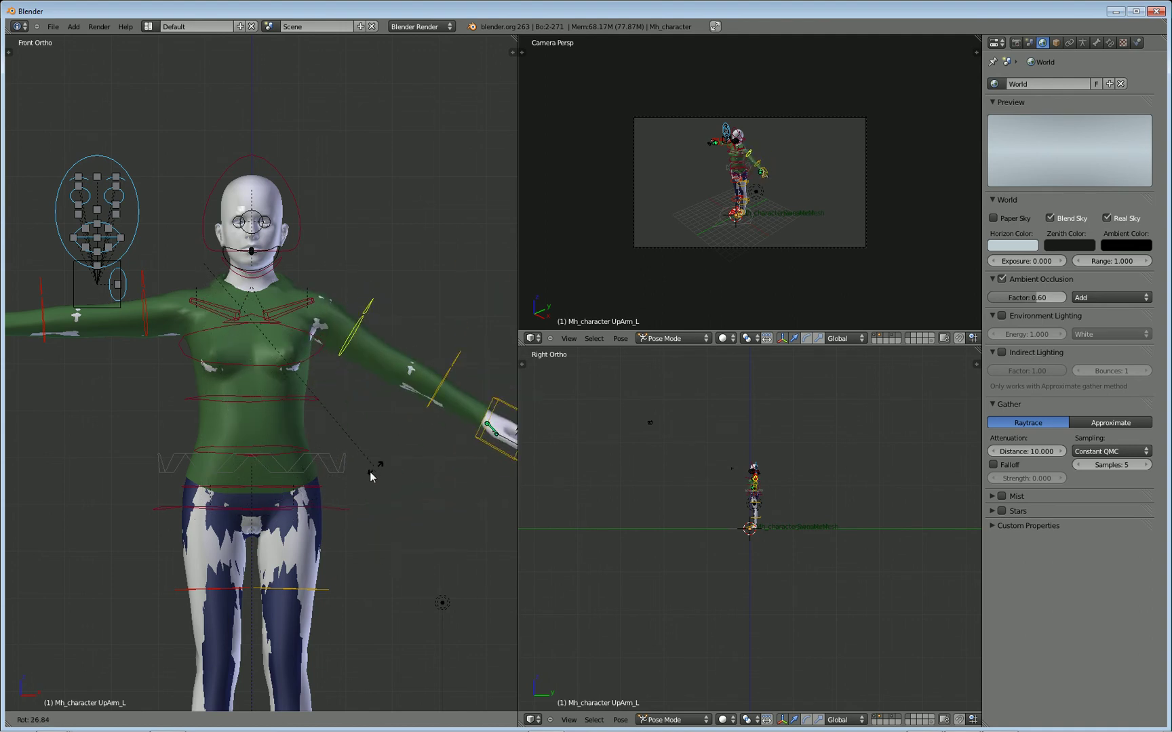
left_click(415, 455)
right_click(432, 409)
key("r")
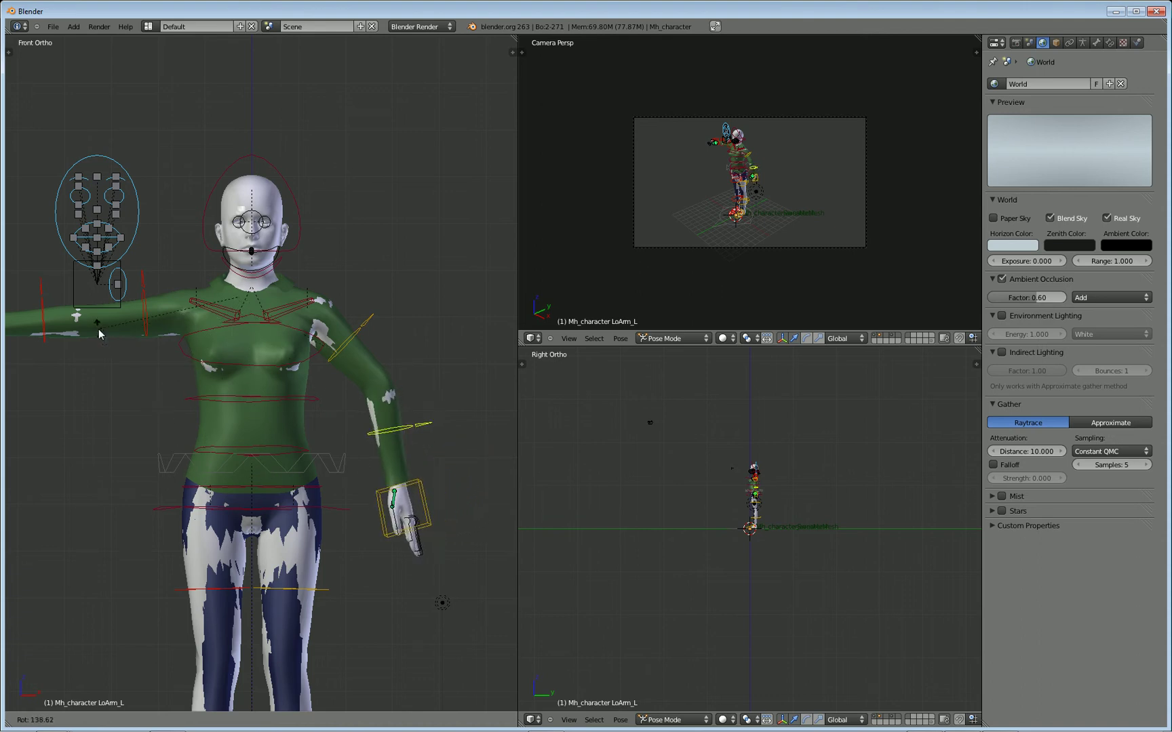
left_click(281, 381)
right_click(365, 329)
key("r")
left_click(380, 227)
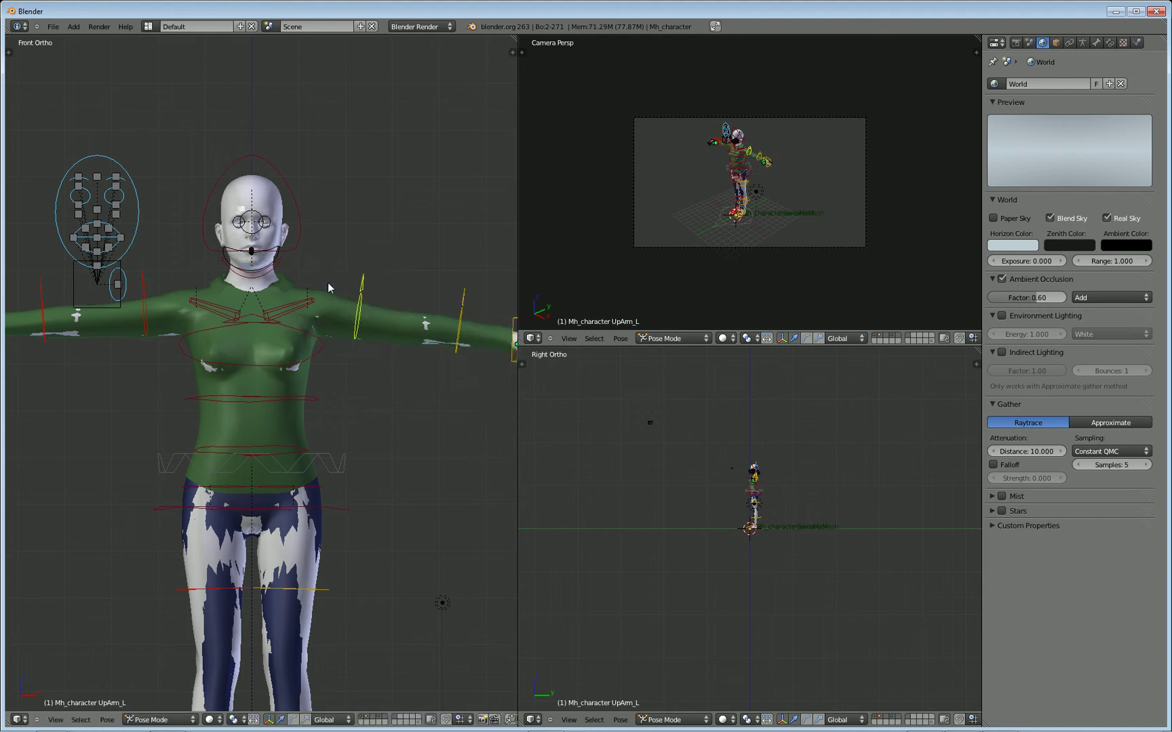
Step: Select the PMouth_R and PMouth_L face-rig controls and raise both mouth corners
middle_click_drag(160, 327, 269, 339, "shift")
scroll(270, 334, "up", 3)
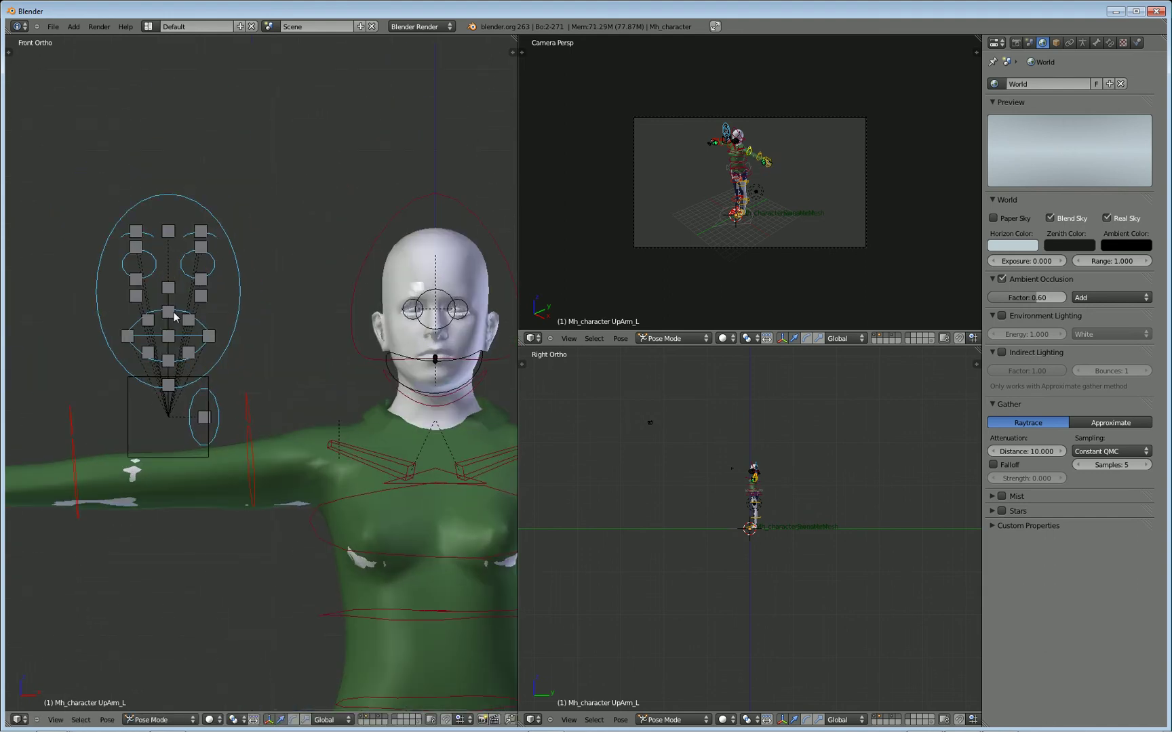
right_click(128, 336)
right_click(209, 337, "shift")
key("g")
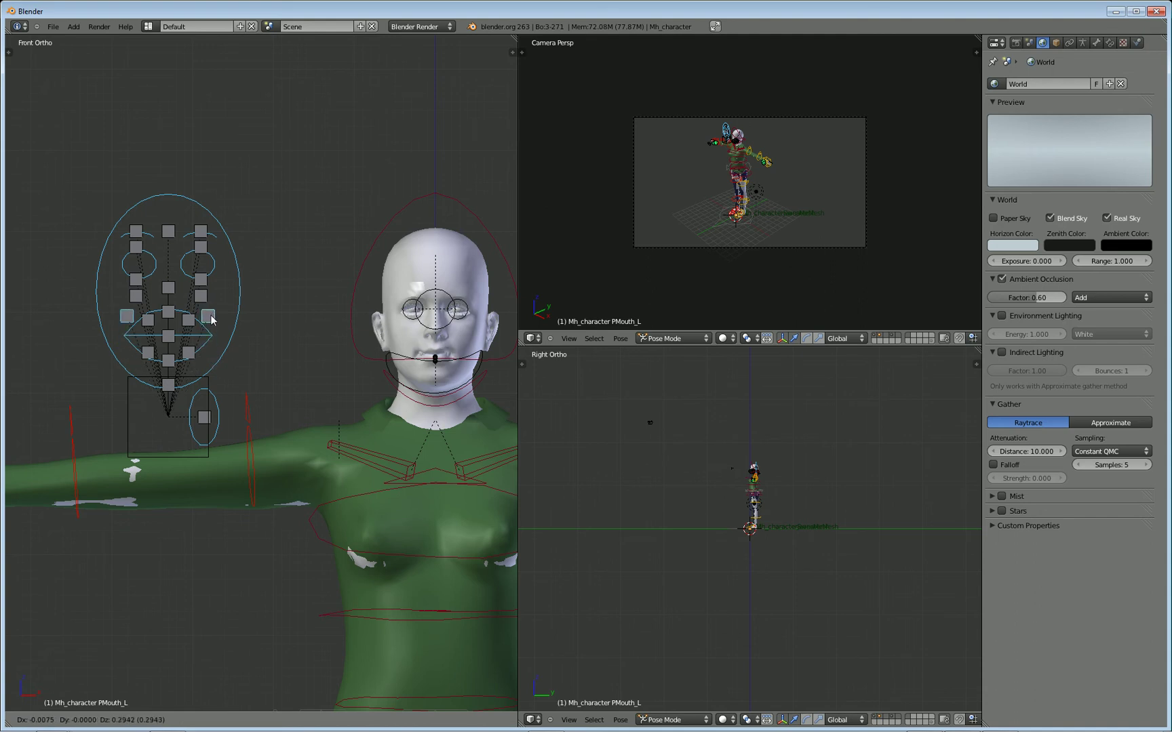
left_click(211, 320)
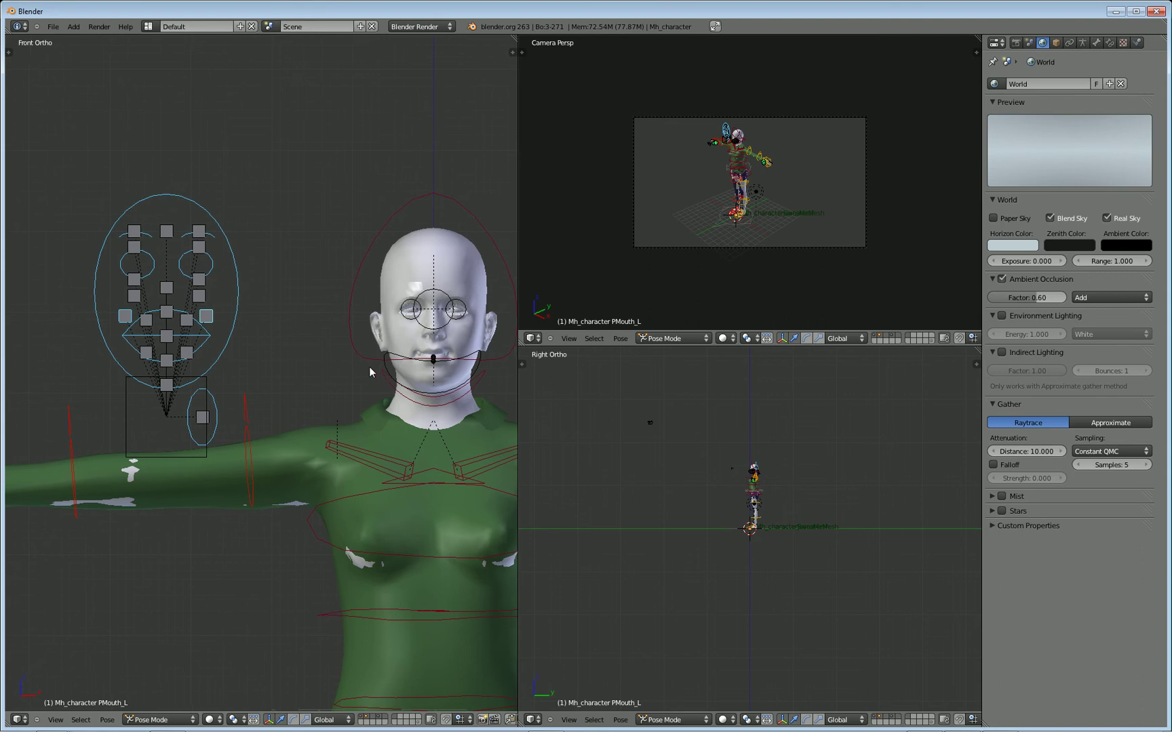
Step: Move both mouth-corner controls back down to lower the mouth corners
scroll(269, 379, "down", 5, "ctrl")
scroll(271, 382, "up", 1)
scroll(270, 381, "up", 6)
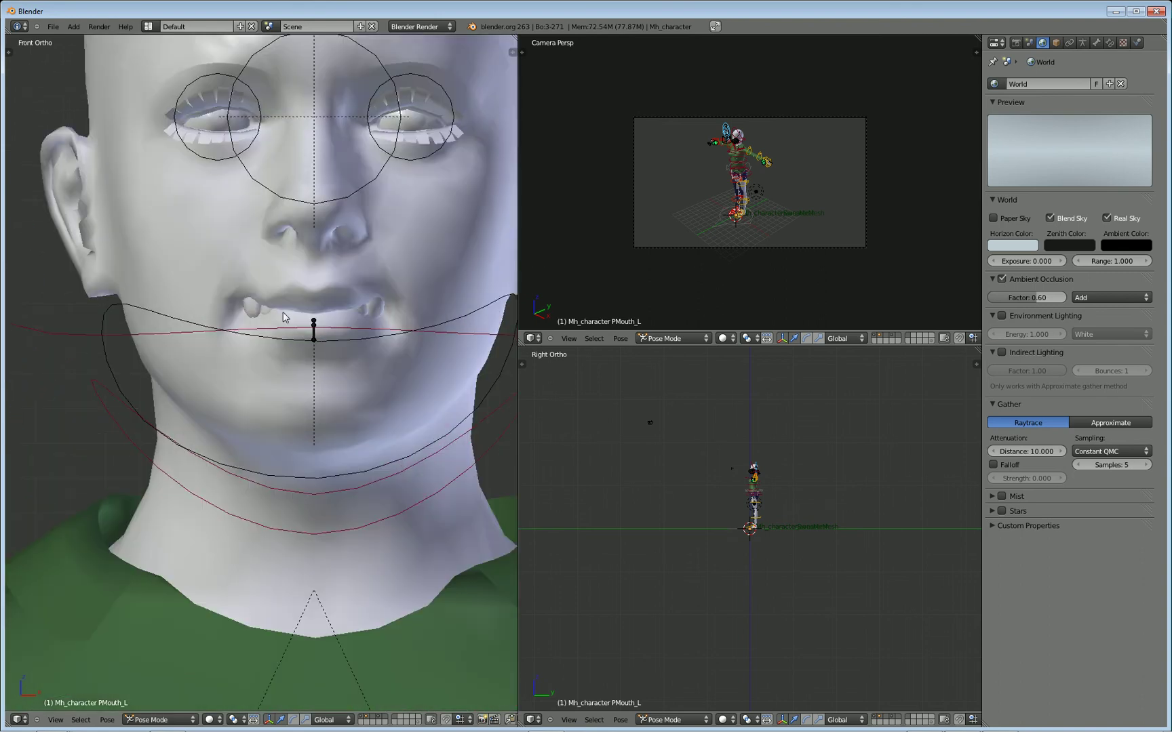
scroll(260, 354, "down", 7)
scroll(292, 371, "down", 5, "ctrl")
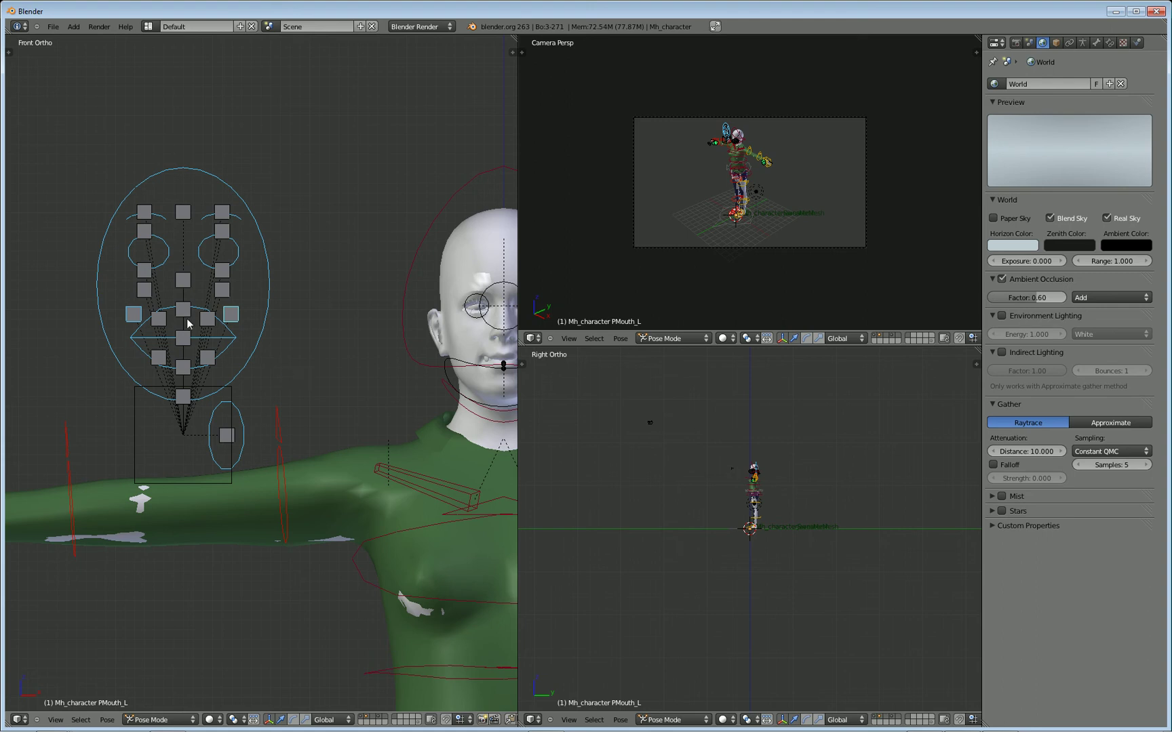
key("g")
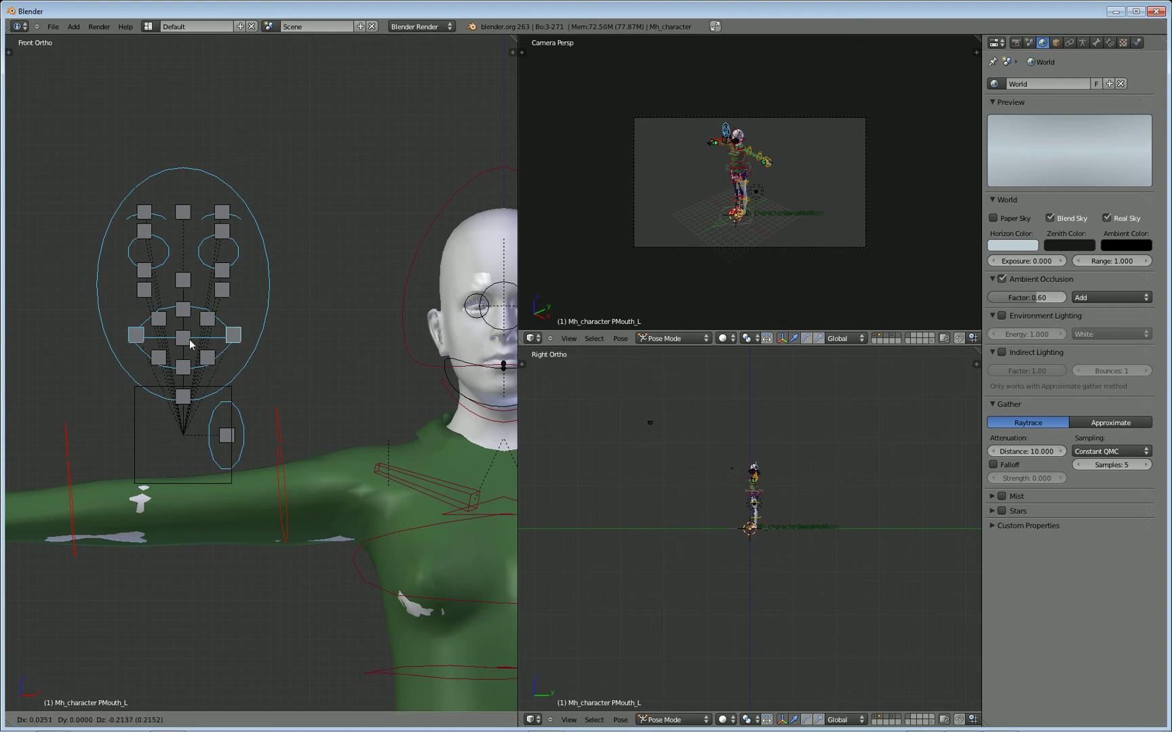
left_click(191, 345)
scroll(340, 335, "down", 3)
middle_click_drag(342, 337, 314, 415)
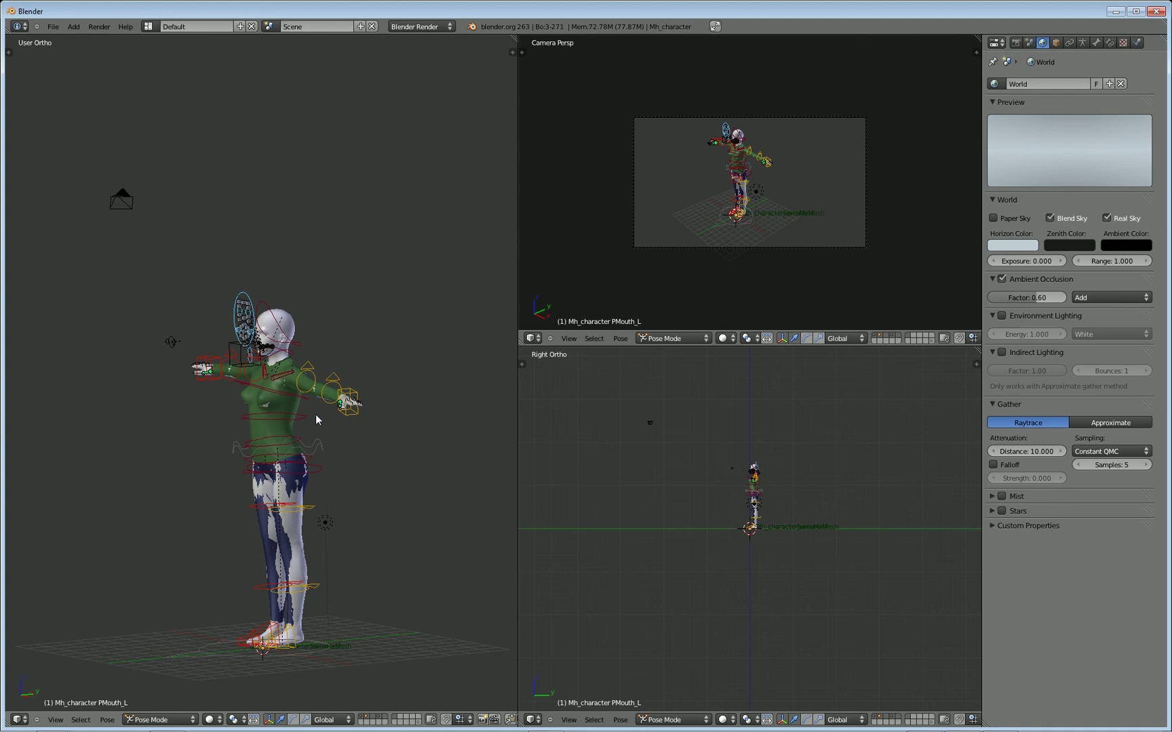
scroll(315, 397, "up", 2)
scroll(321, 401, "up", 1)
scroll(350, 423, "down", 3)
middle_click_drag(350, 424, 319, 422)
scroll(366, 470, "up", 2)
scroll(362, 383, "up", 3)
scroll(321, 414, "down", 1)
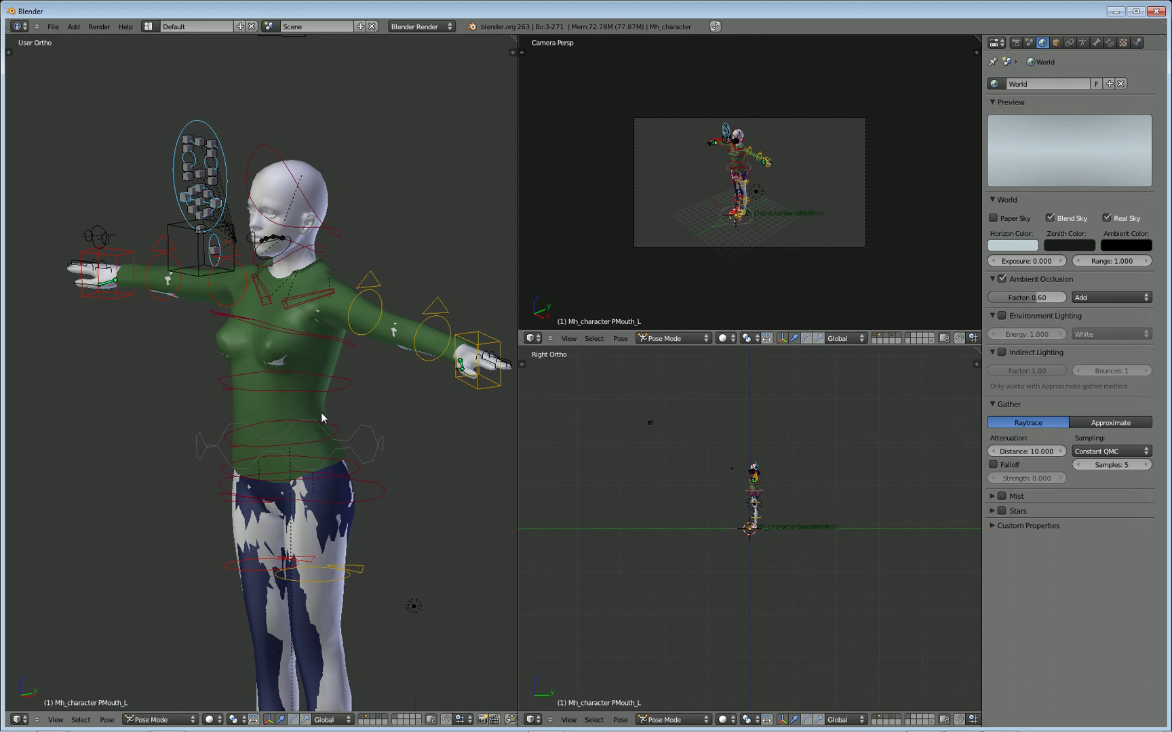
scroll(360, 383, "down", 2)
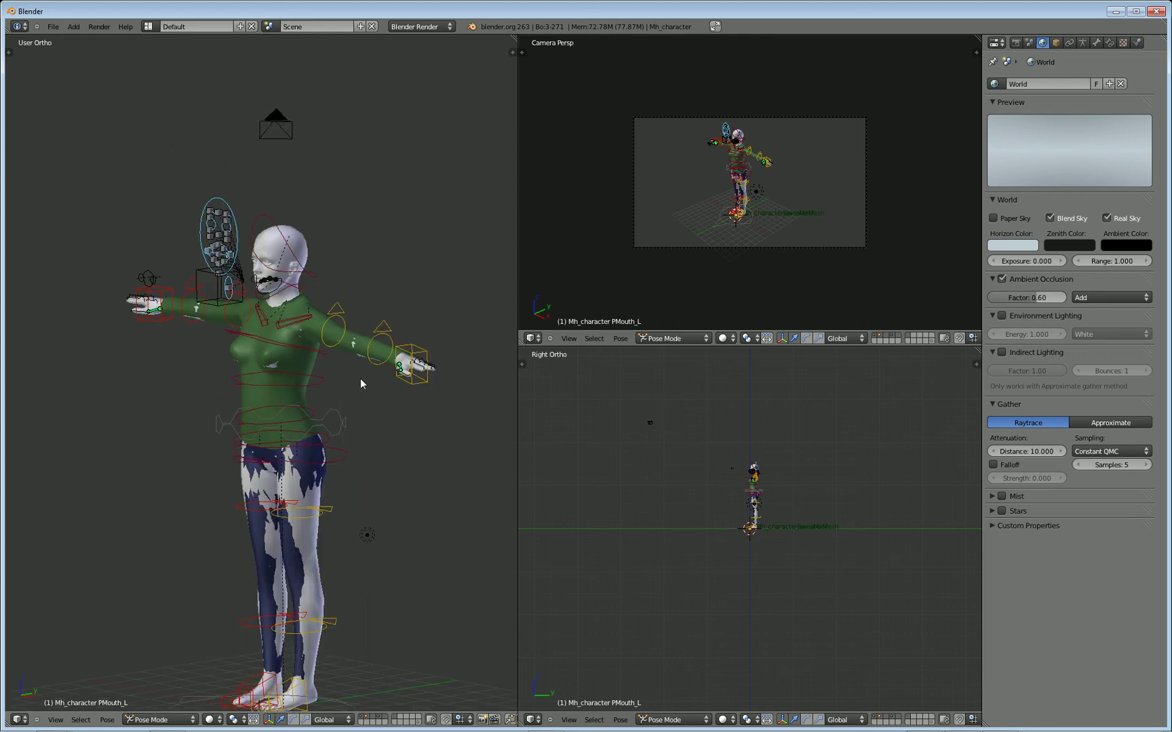
middle_click_drag(375, 440, 276, 370)
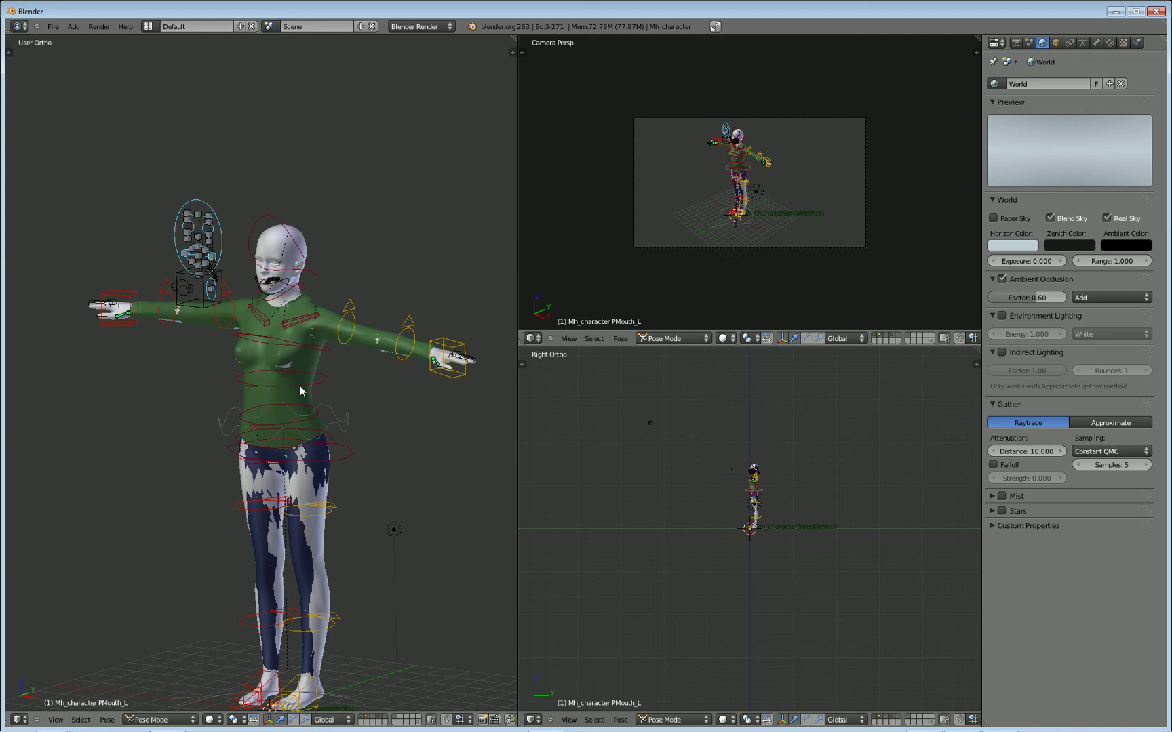
scroll(304, 387, "up", 3)
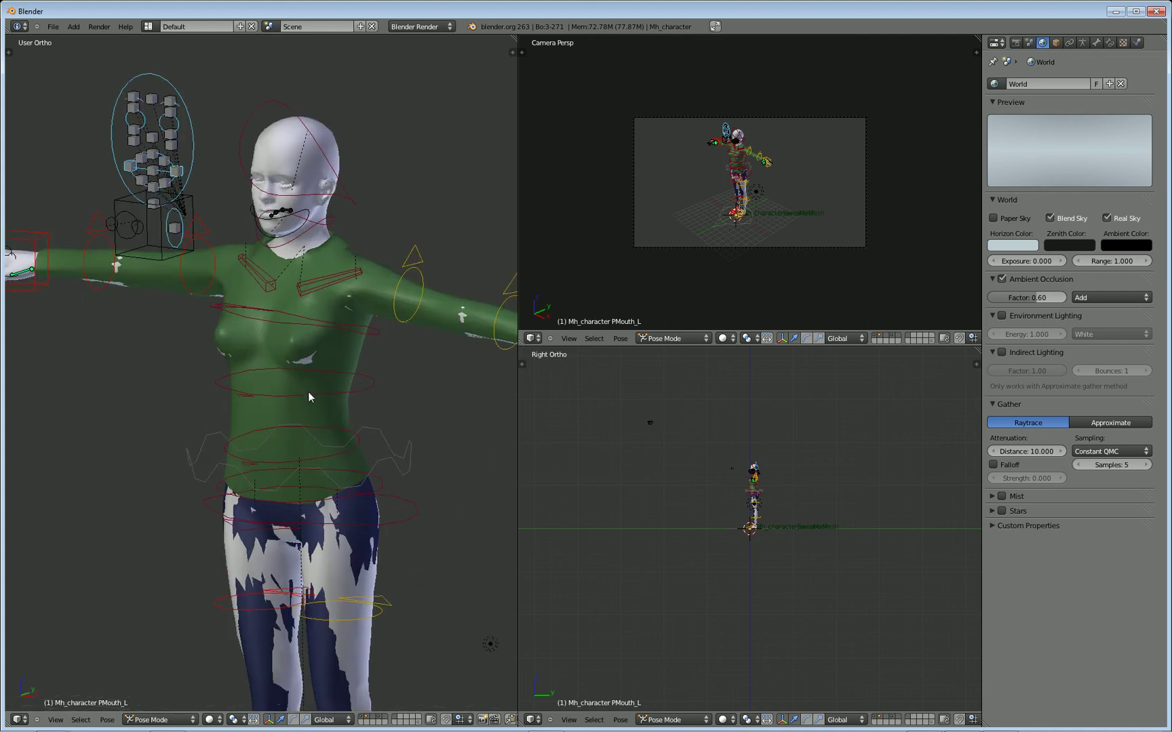
scroll(333, 417, "down", 4)
mouse_move(375, 506)
middle_mouse_down()
mouse_move(321, 519)
mouse_move(125, 414)
mouse_move(384, 524)
mouse_move(386, 503)
middle_mouse_up()
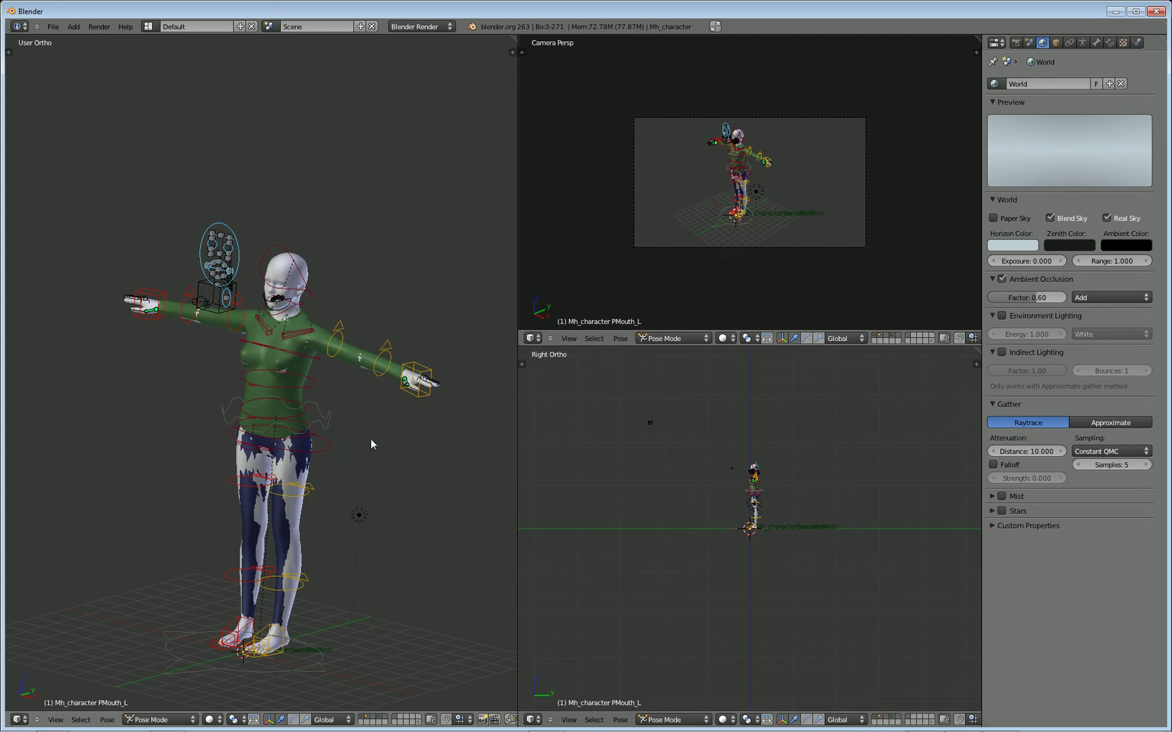
middle_click_drag(385, 440, 430, 402)
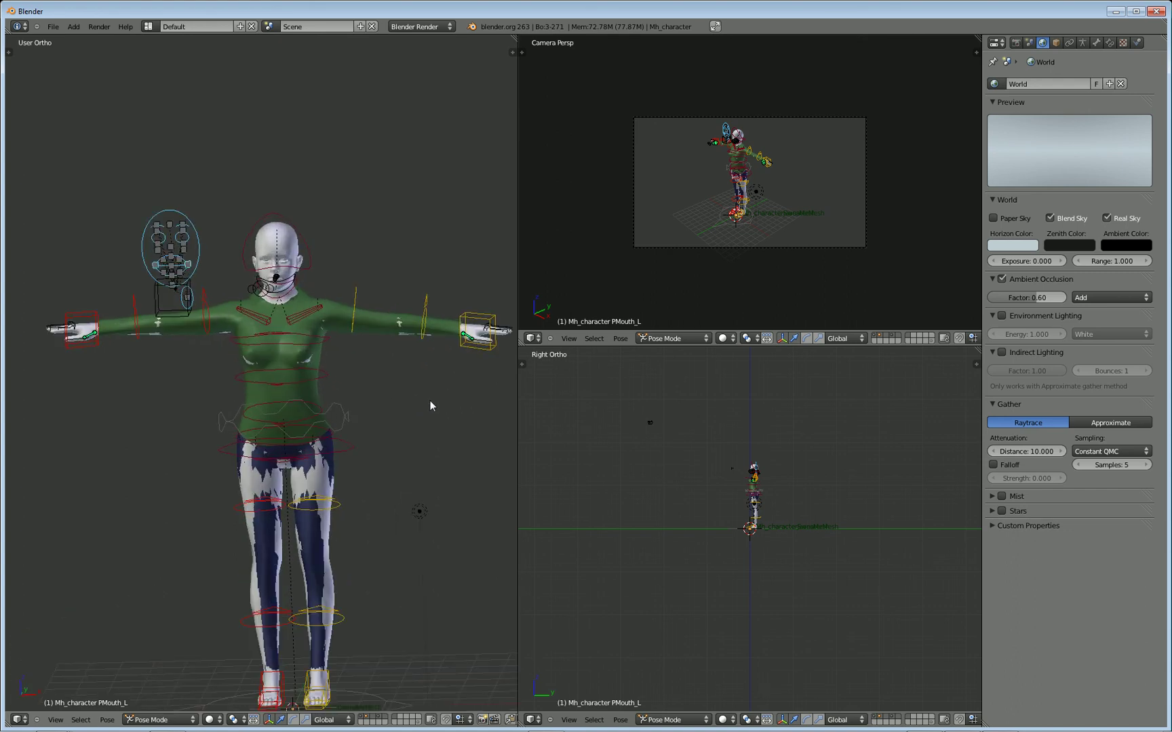